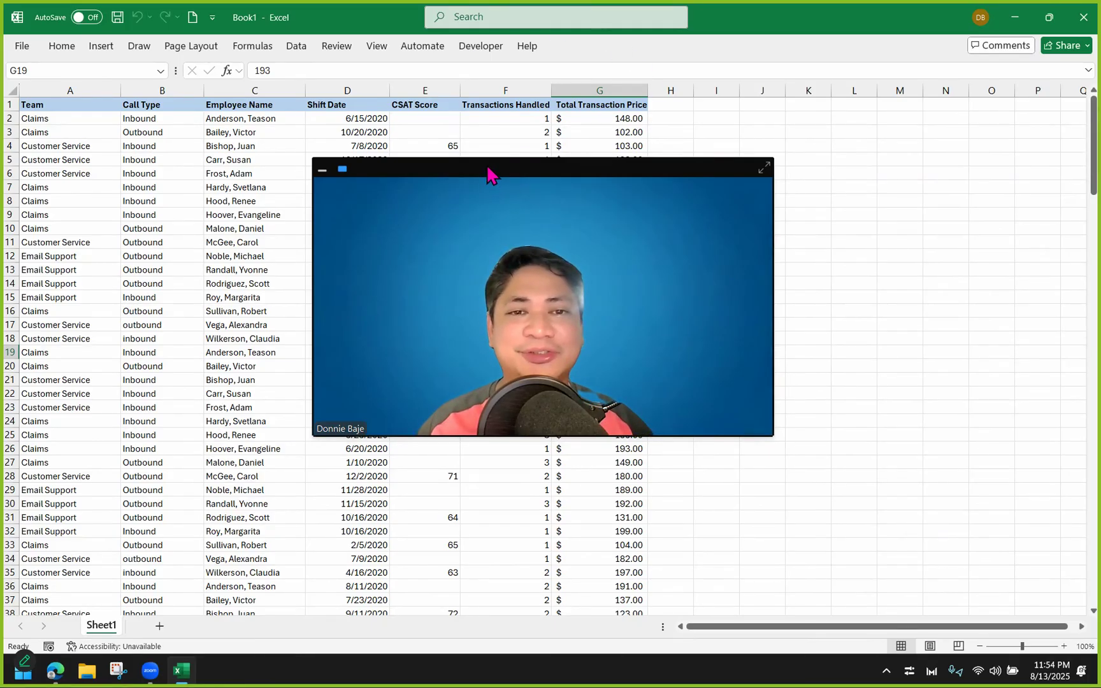
Select the Team, Call Type, Employee Name, CSAT Score, Transactions Handled and Total Transaction Price columns
{"action": "left_click_drag", "start_coordinate": [490, 175], "coordinate": [648, 190]}
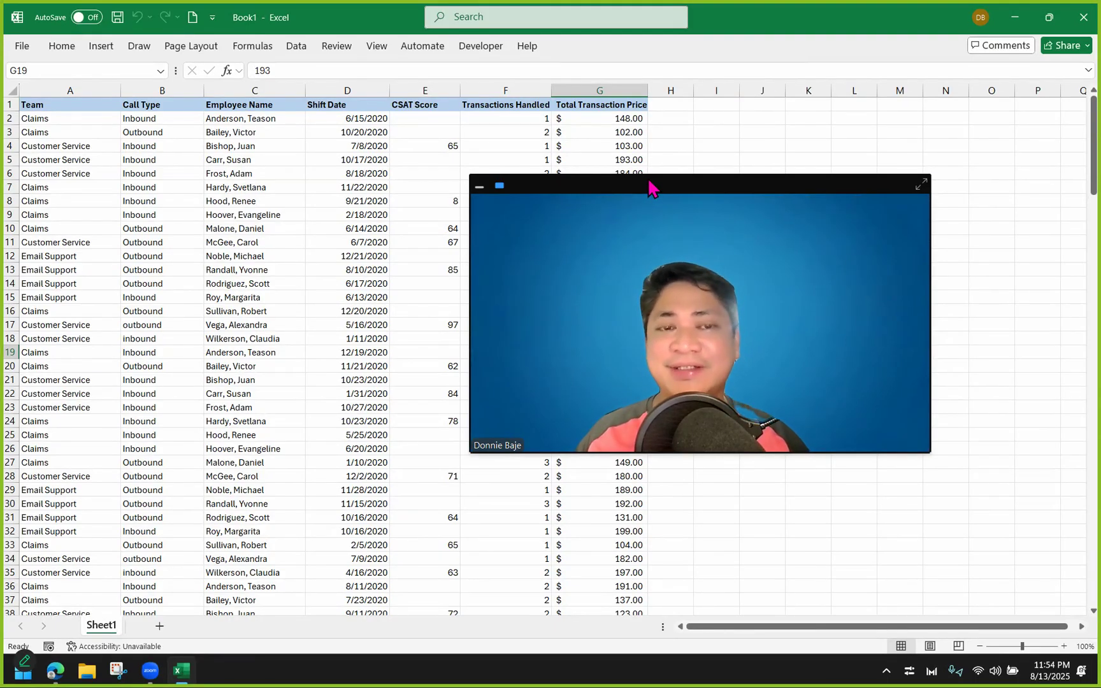
{"action": "left_click_drag", "start_coordinate": [571, 187], "coordinate": [751, 200]}
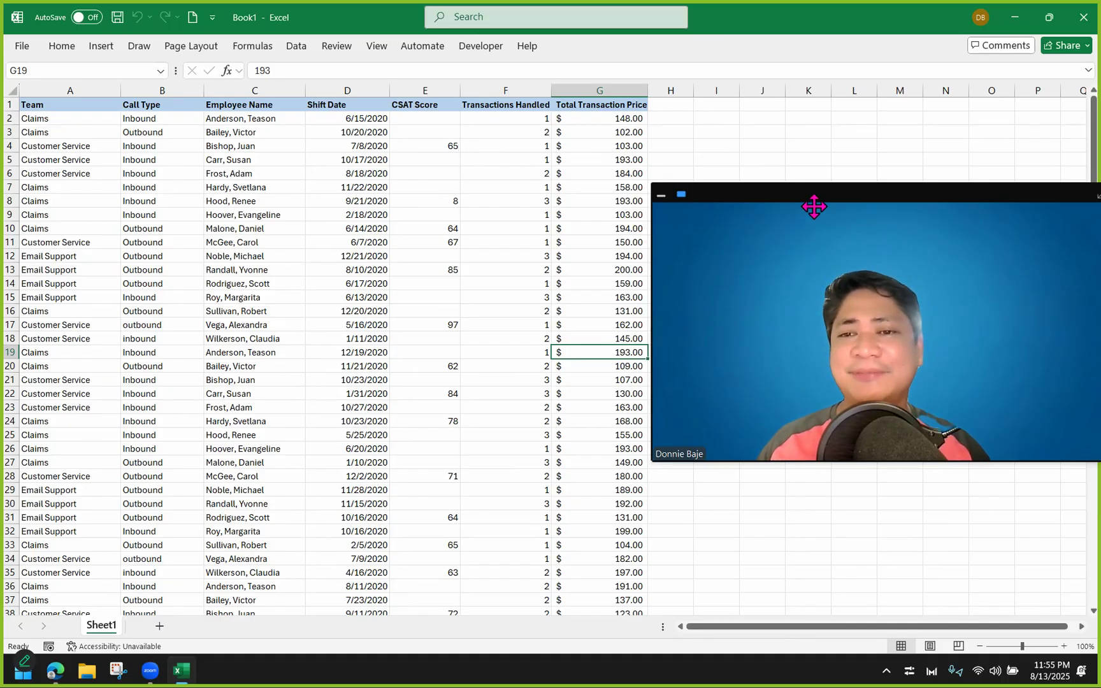
{"action": "left_click_drag", "start_coordinate": [802, 203], "coordinate": [736, 246]}
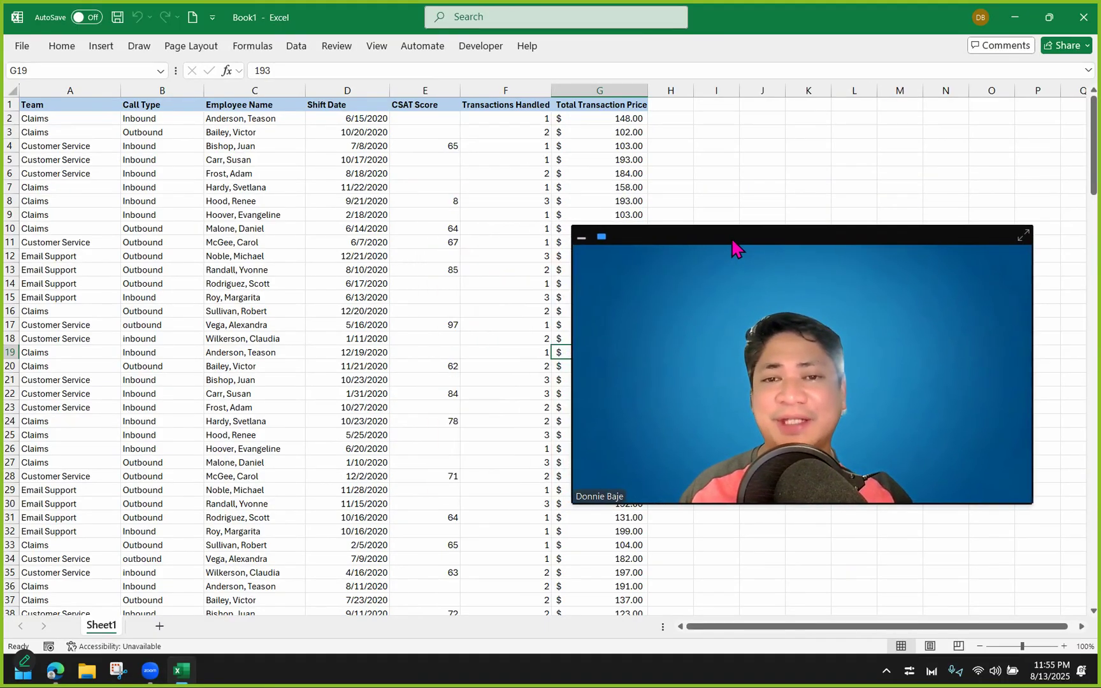
{"action": "left_click", "coordinate": [324, 228]}
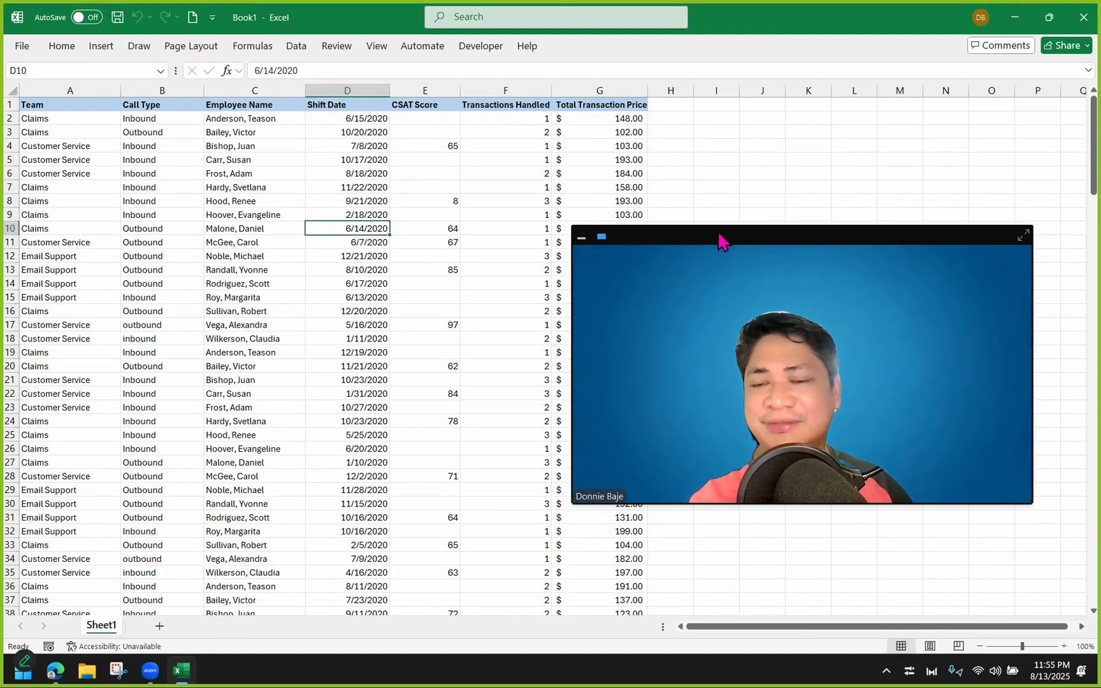
{"action": "left_click_drag", "start_coordinate": [720, 241], "coordinate": [790, 229]}
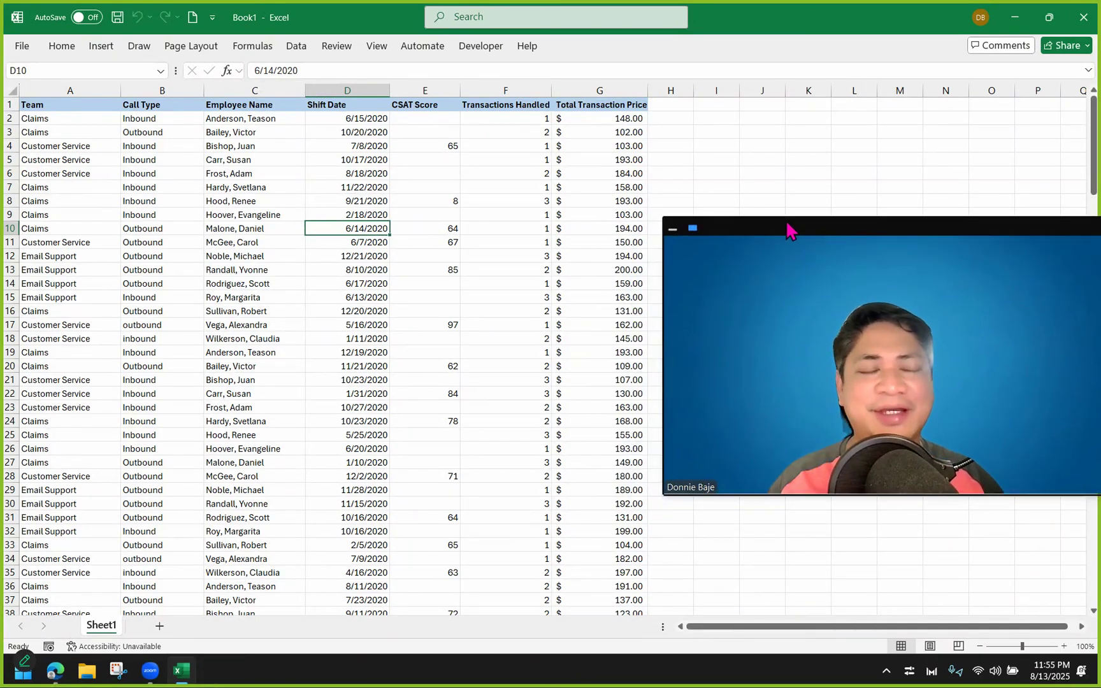
{"action": "left_click", "coordinate": [59, 83]}
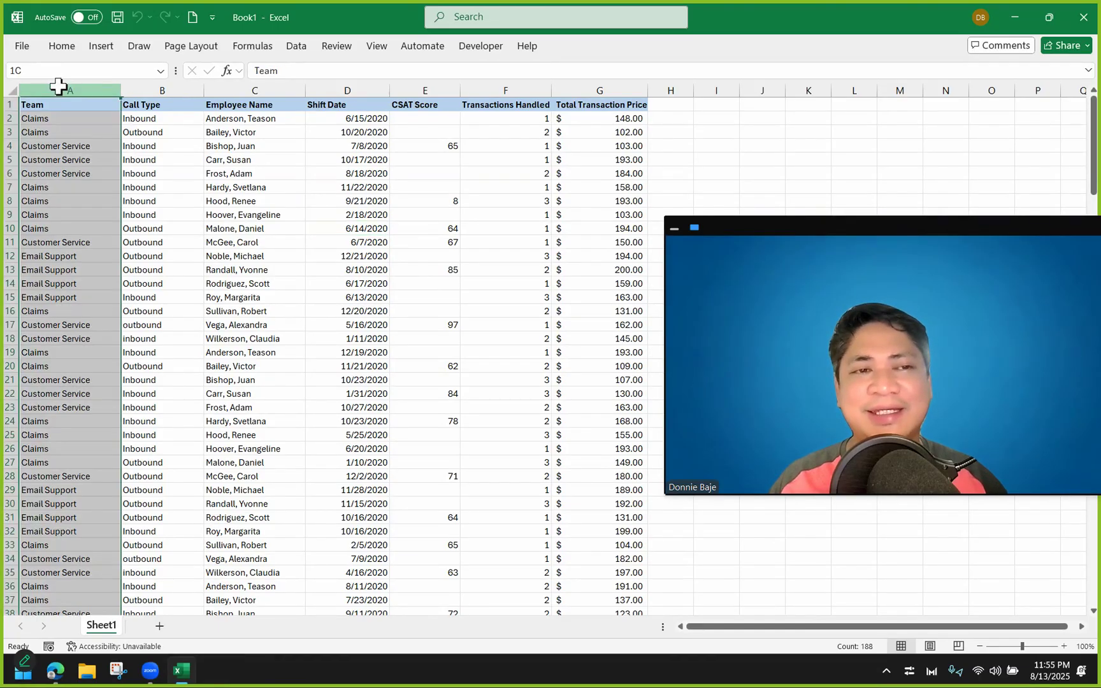
{"action": "left_click", "coordinate": [166, 89]}
{"action": "left_click", "coordinate": [257, 90]}
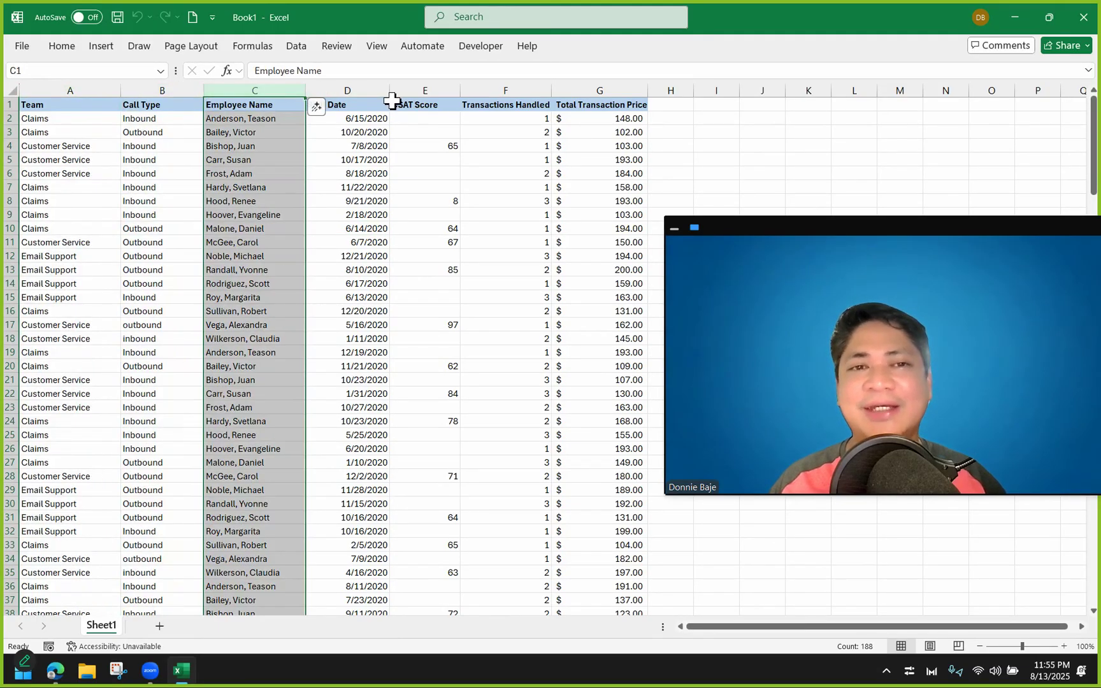
{"action": "left_click", "coordinate": [426, 88]}
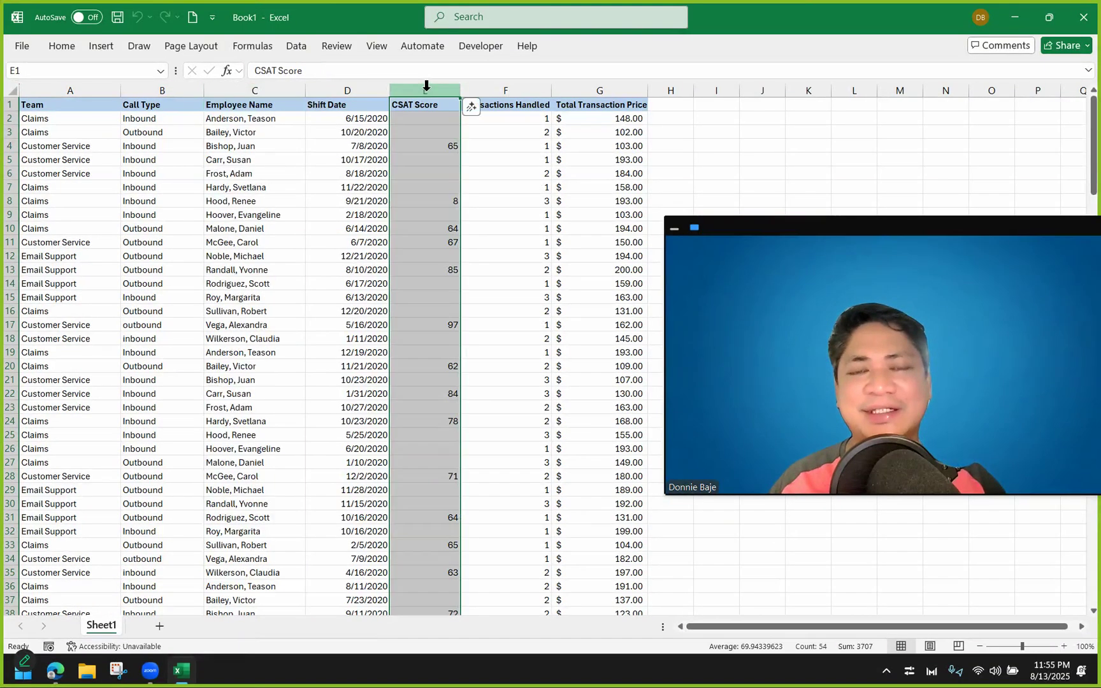
{"action": "left_click", "coordinate": [534, 88]}
{"action": "left_click", "coordinate": [604, 88]}
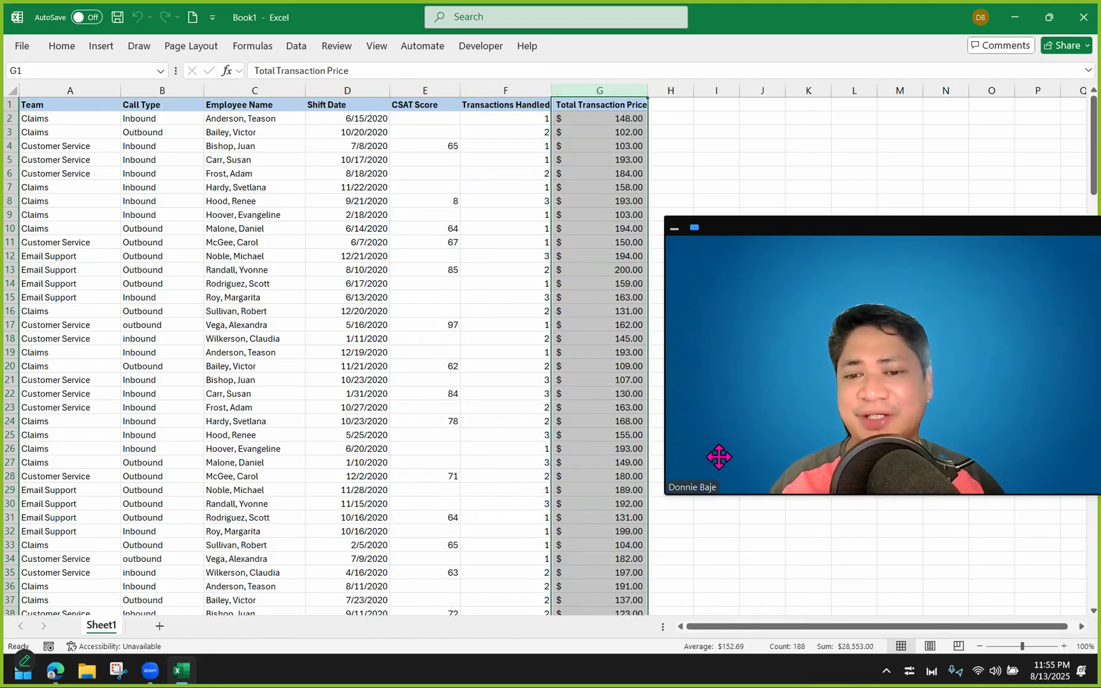
{"action": "left_click_drag", "start_coordinate": [669, 491], "coordinate": [859, 385]}
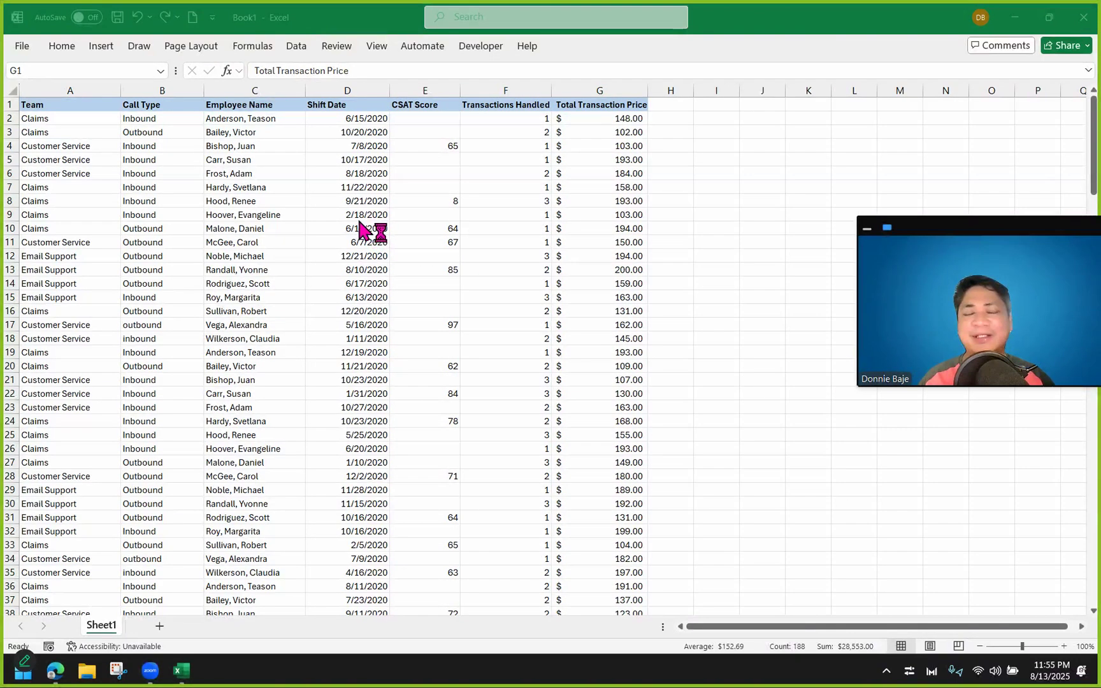
Clear the column selection and make a cell inside the data range active
{"action": "left_click", "coordinate": [302, 187]}
{"action": "left_click", "coordinate": [380, 191]}
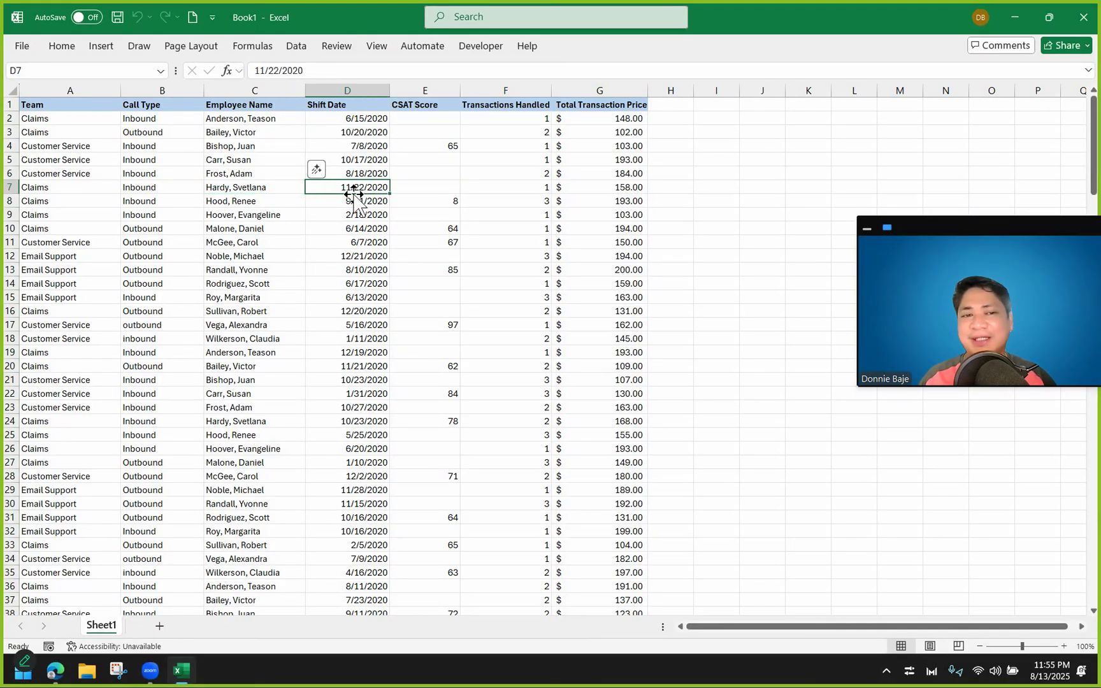
{"action": "left_click", "coordinate": [339, 230]}
{"action": "left_click", "coordinate": [313, 175]}
{"action": "left_click", "coordinate": [318, 216]}
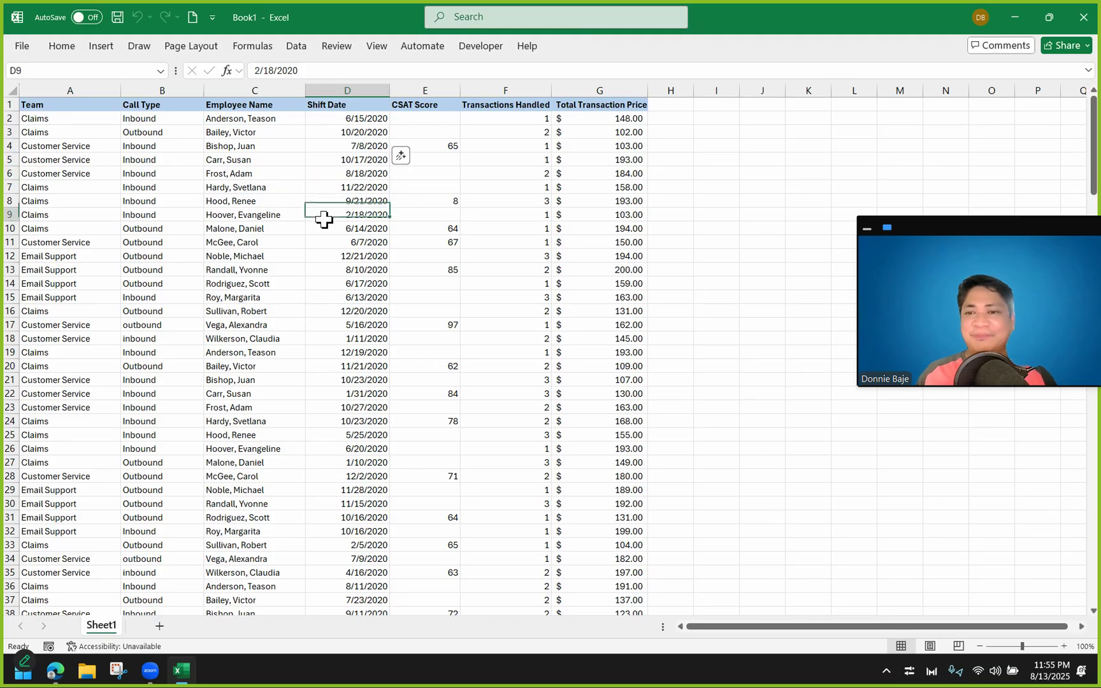
{"action": "left_click", "coordinate": [319, 186]}
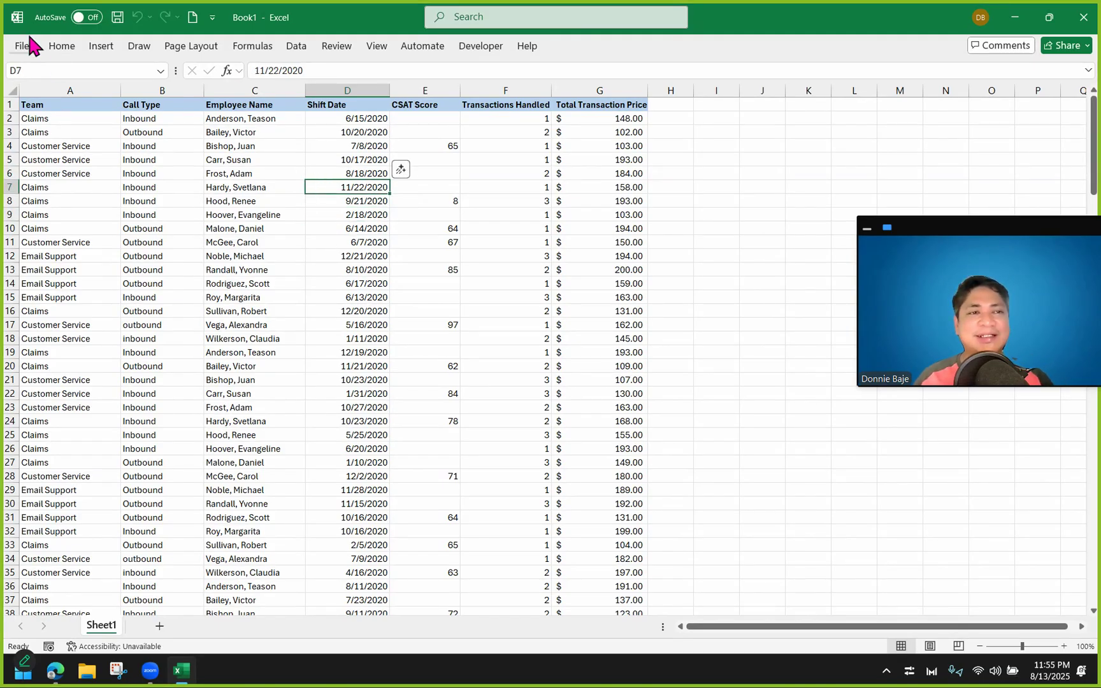
Start a PivotTable from Sheet1!$A$1:$G$188 with New Worksheet as the destination
{"action": "left_click", "coordinate": [99, 49]}
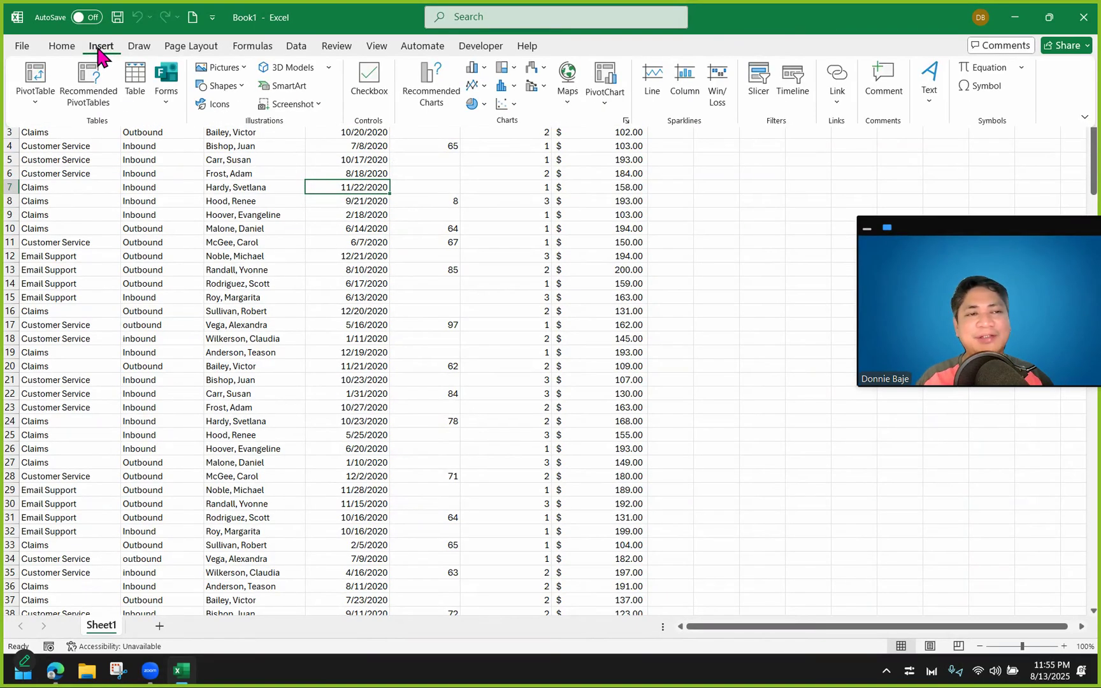
{"action": "left_click", "coordinate": [35, 75]}
{"action": "left_click_drag", "start_coordinate": [505, 230], "coordinate": [430, 195]}
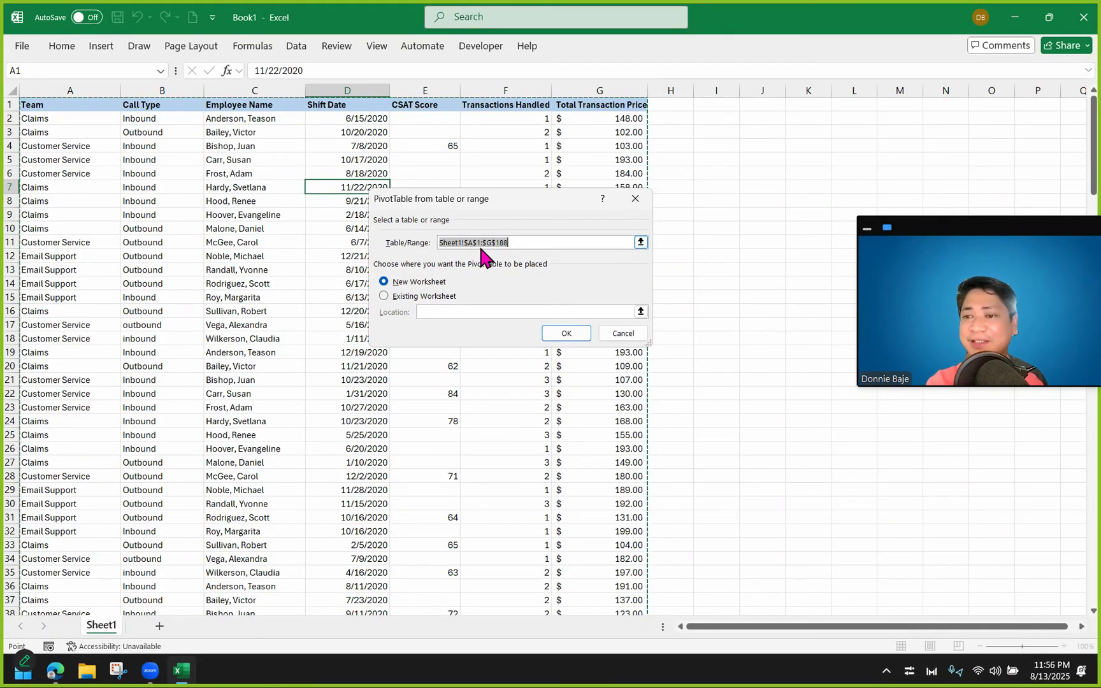
{"action": "scroll", "coordinate": [551, 372], "scroll_direction": "down", "scroll_amount": 5}
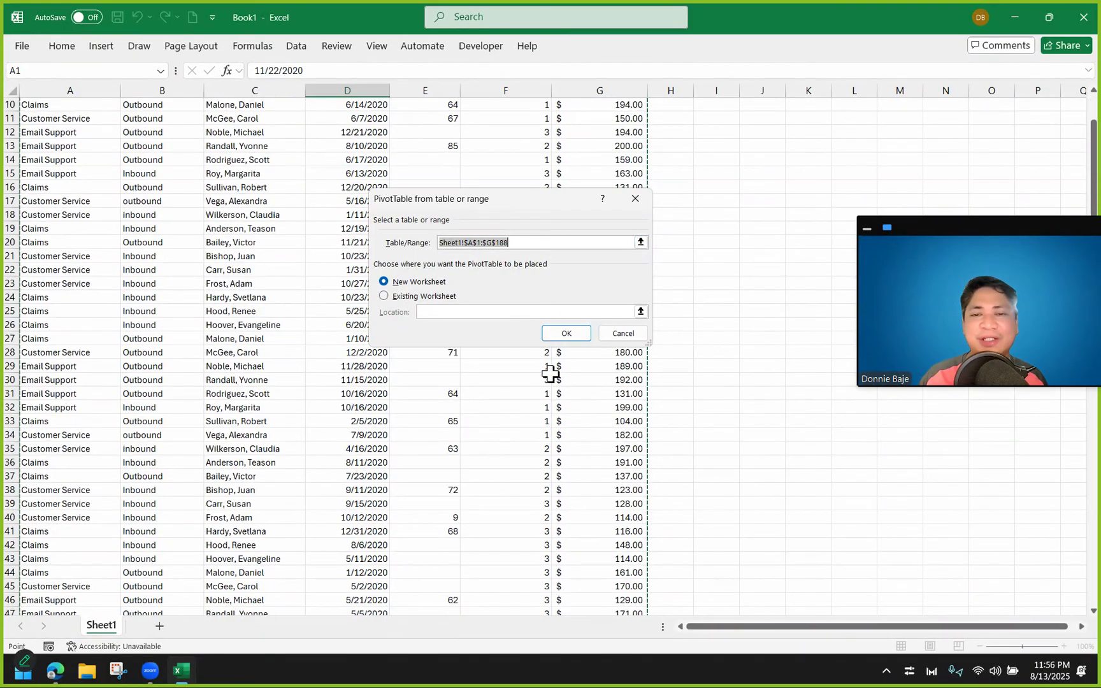
{"action": "scroll", "coordinate": [551, 398], "scroll_direction": "up", "scroll_amount": 5}
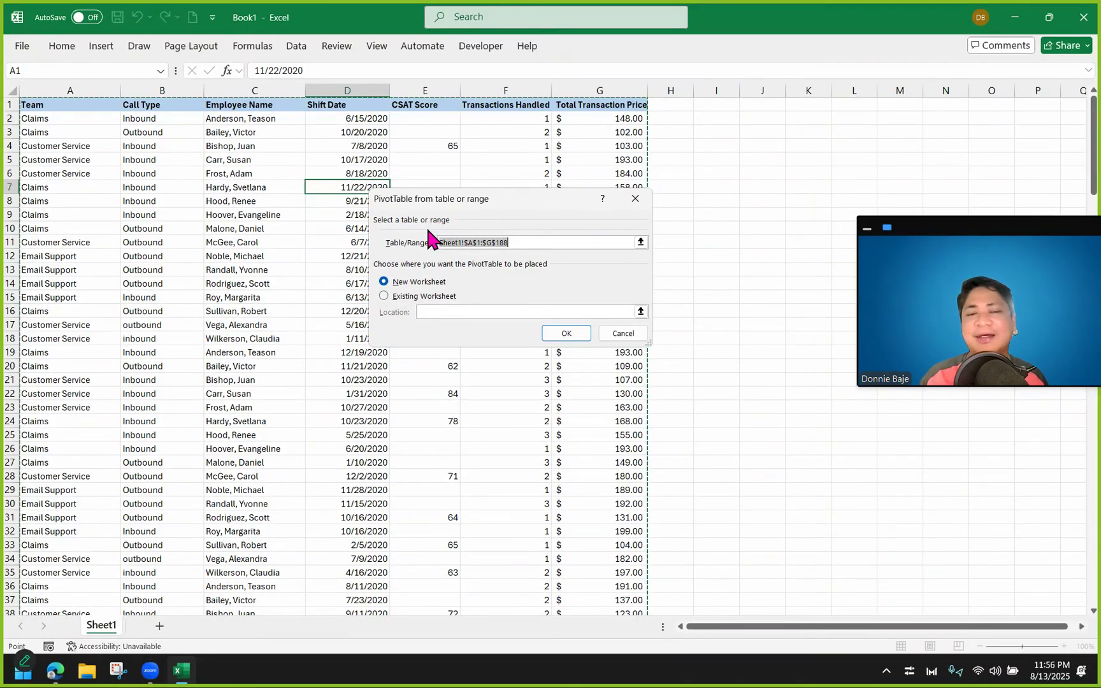
Create the PivotTable on Sheet2 with Employee Name in Rows and Sum of Total Transaction Price in Values
{"action": "left_click", "coordinate": [557, 333]}
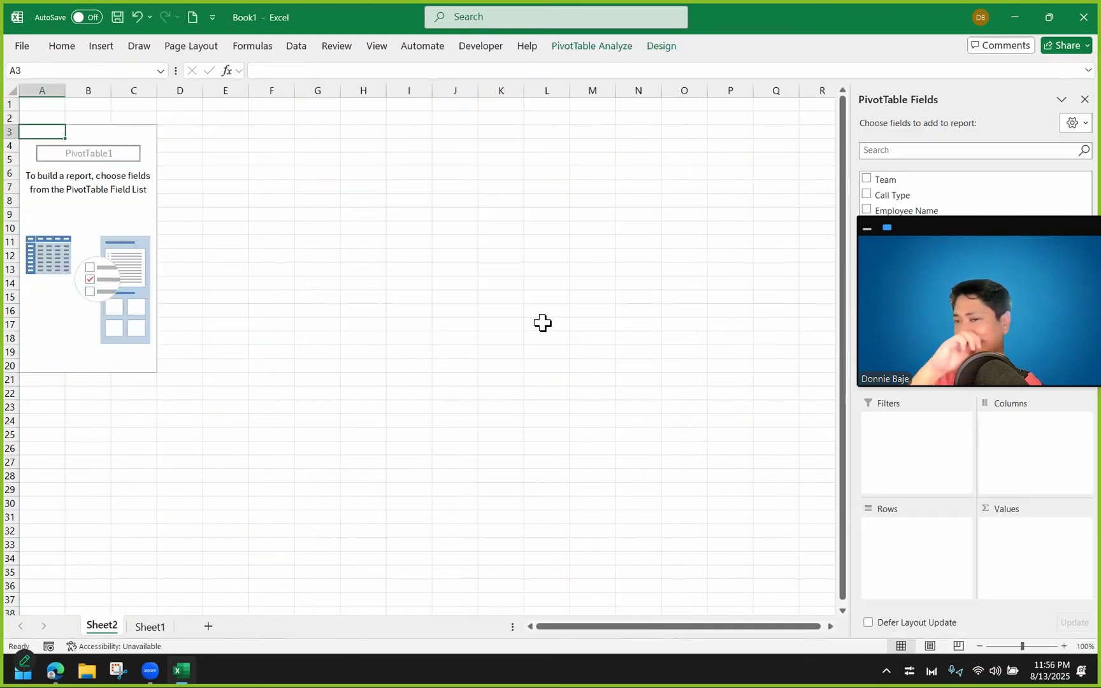
{"action": "left_click_drag", "start_coordinate": [983, 235], "coordinate": [715, 434]}
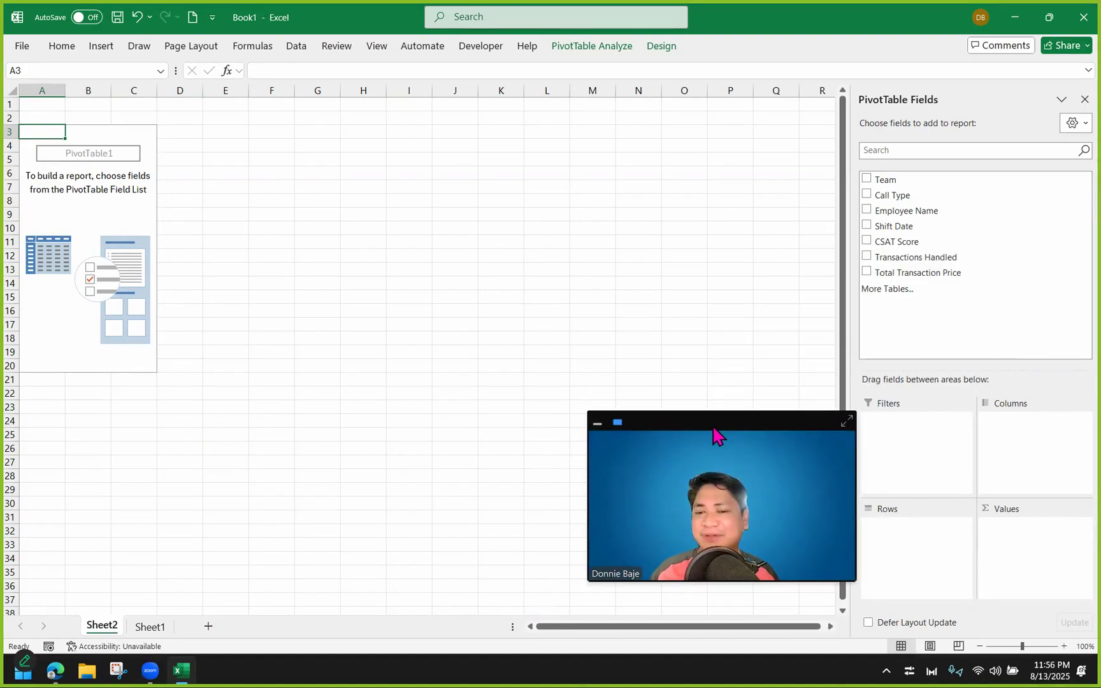
{"action": "left_click_drag", "start_coordinate": [589, 580], "coordinate": [679, 533]}
{"action": "left_click_drag", "start_coordinate": [782, 437], "coordinate": [704, 472]}
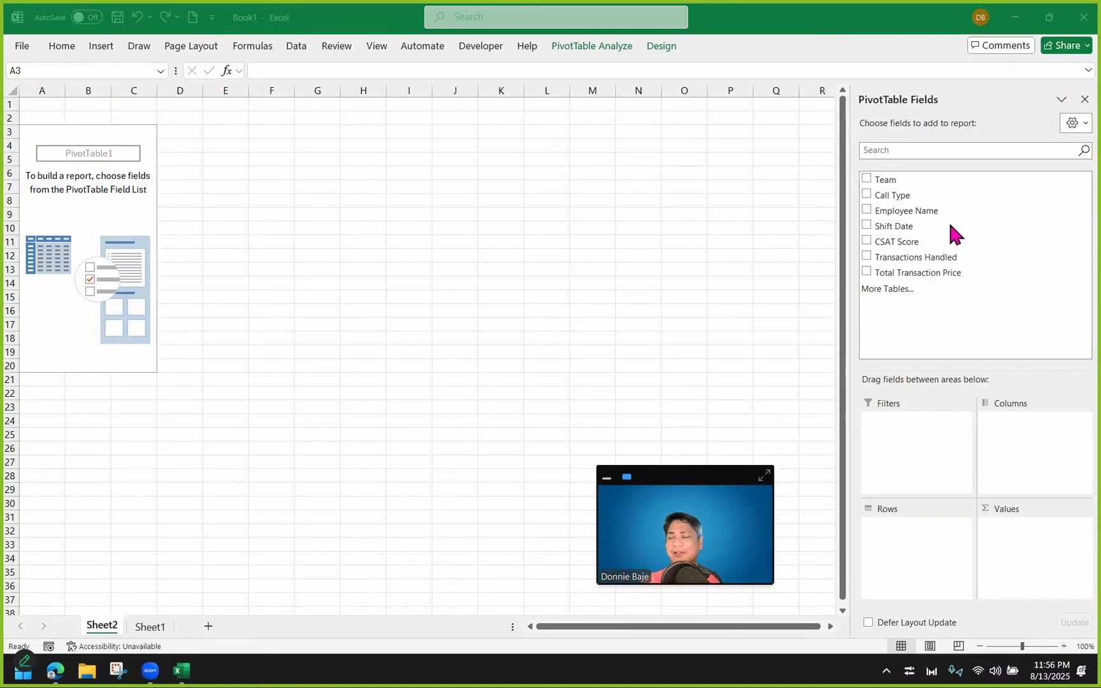
{"action": "left_click", "coordinate": [927, 219]}
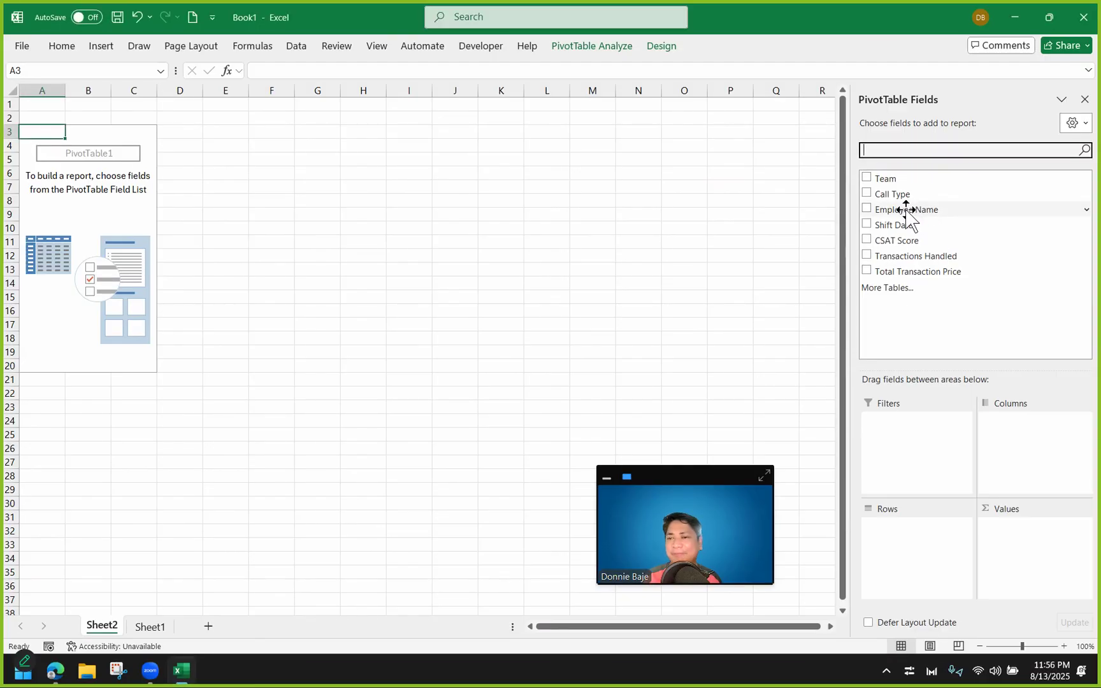
{"action": "left_click_drag", "start_coordinate": [907, 211], "coordinate": [931, 573]}
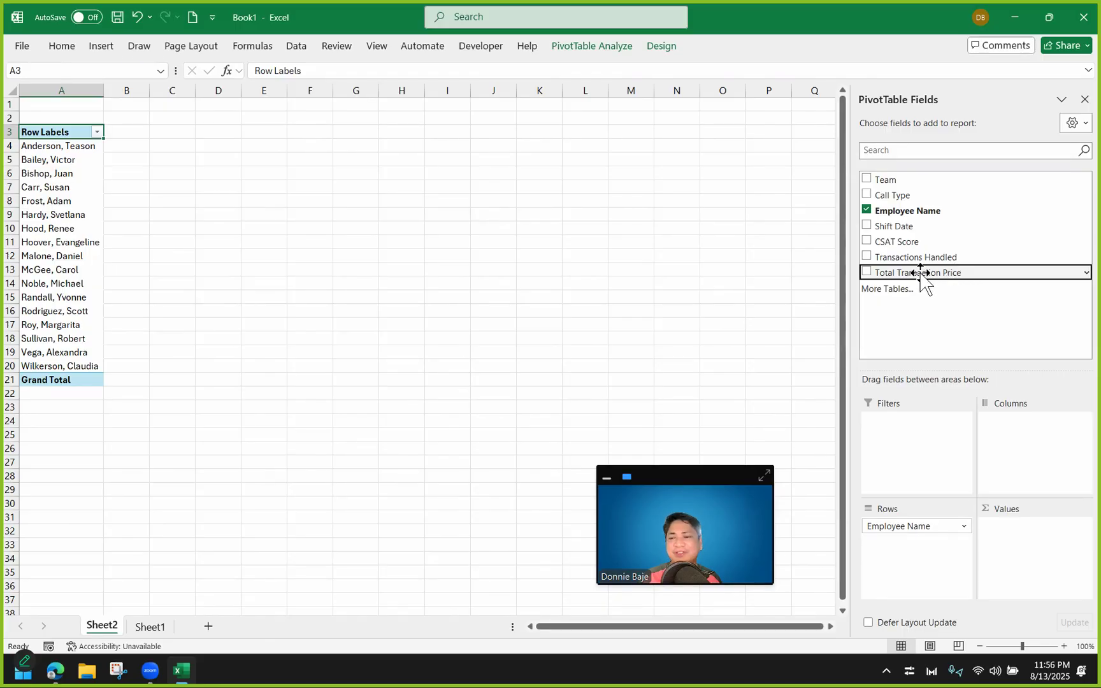
{"action": "left_click_drag", "start_coordinate": [919, 273], "coordinate": [1035, 555]}
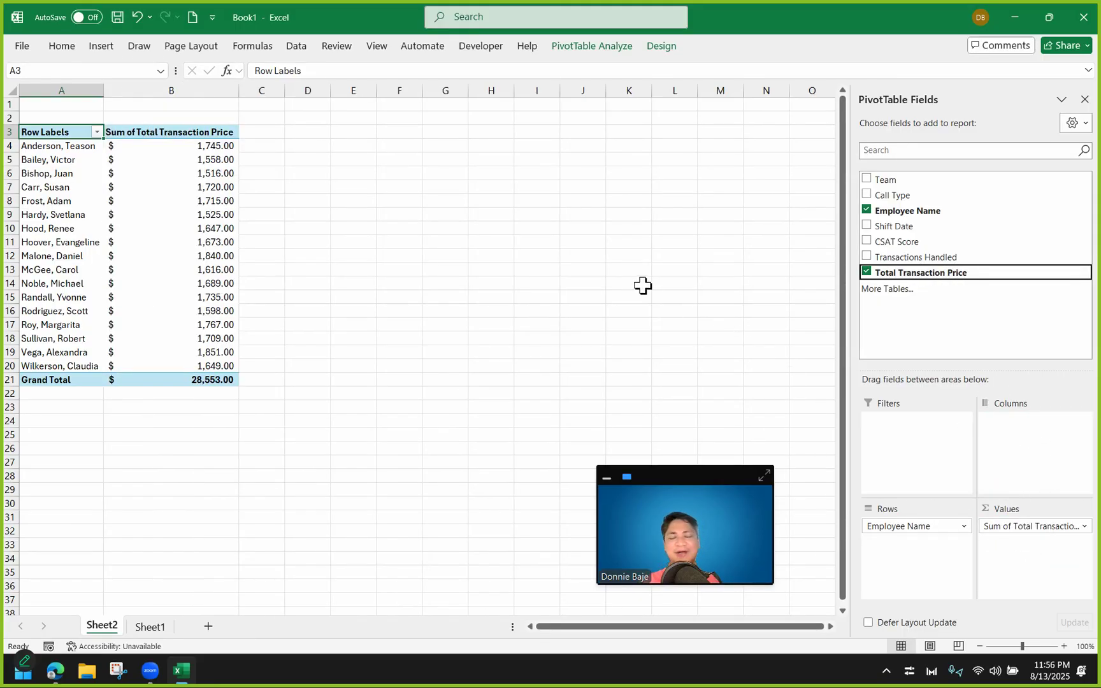
Zoom the sheet to 160% and select a Sum of Total Transaction Price value cell
{"action": "scroll", "coordinate": [455, 281], "scroll_direction": "up", "scroll_amount": 3}
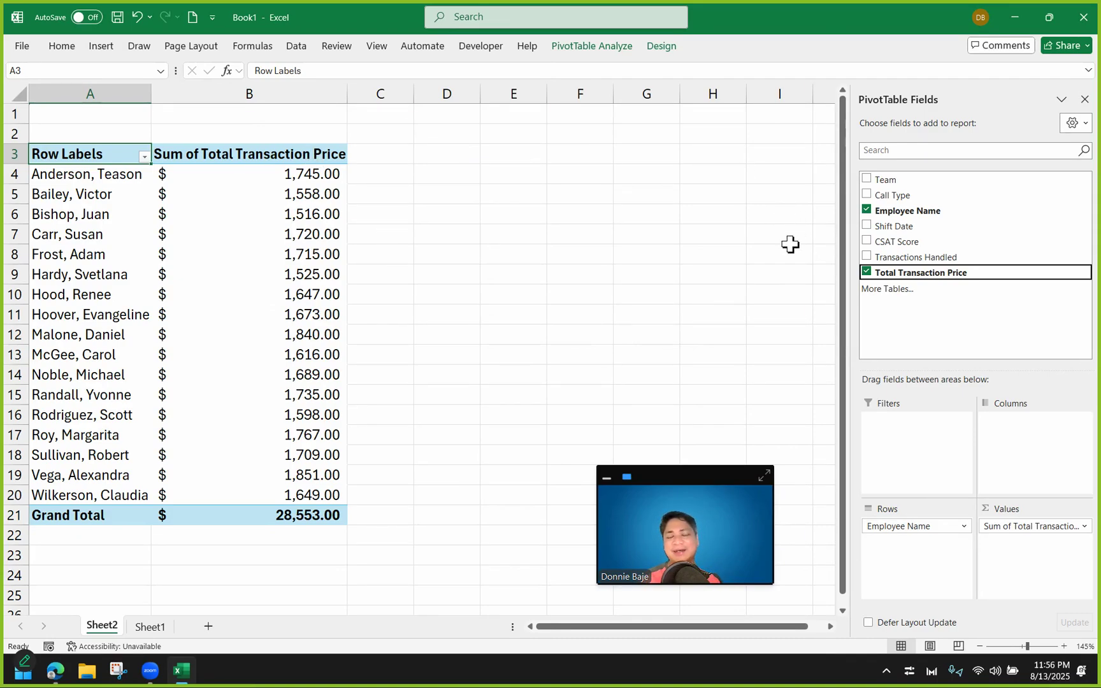
{"action": "scroll", "coordinate": [520, 246], "scroll_direction": "up", "scroll_amount": 1, "text": "ctrl"}
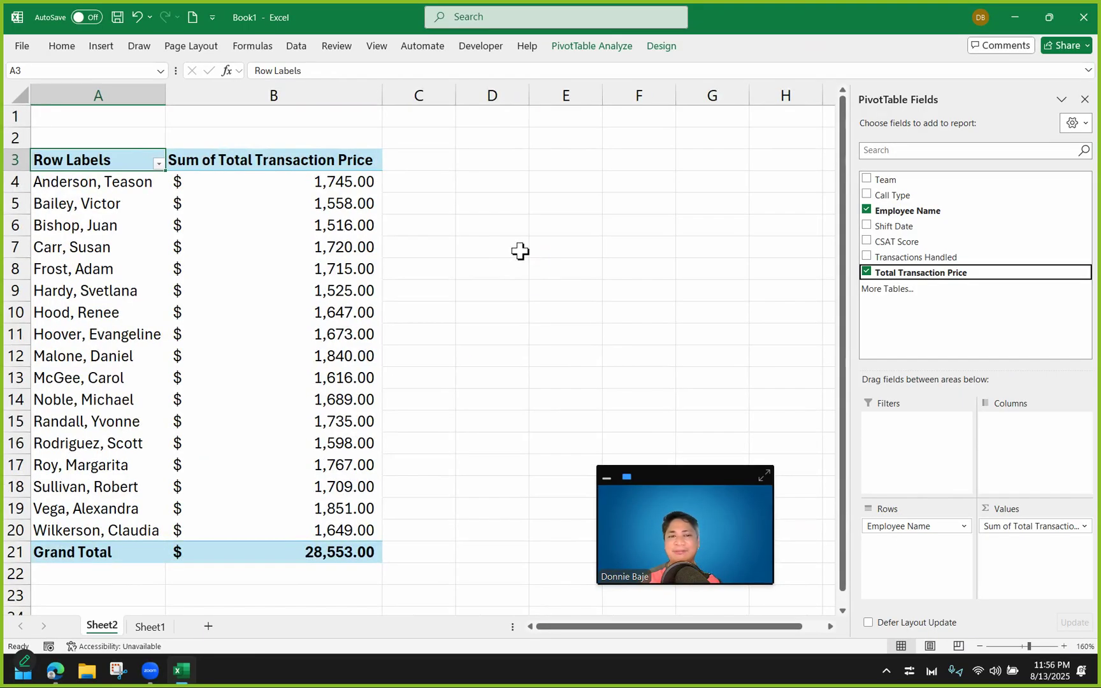
{"action": "left_click", "coordinate": [358, 200]}
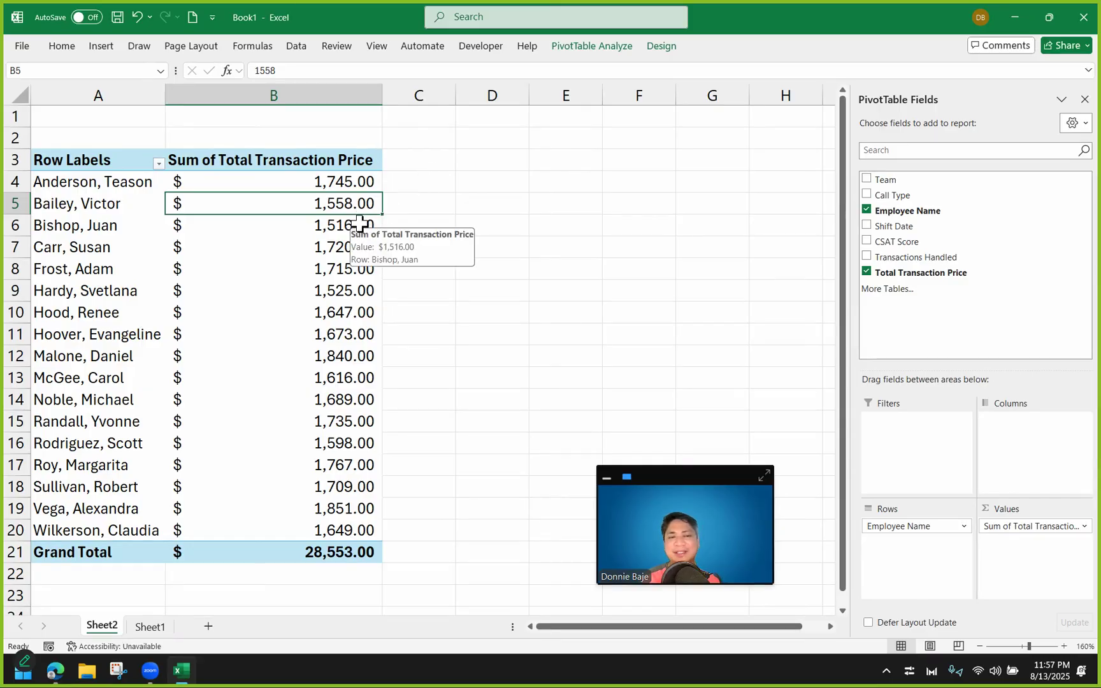
In C4, begin =IF( with a GETPIVOTDATA reference to the first employee's total in B4
{"action": "left_click", "coordinate": [428, 186]}
{"action": "scroll", "coordinate": [488, 217], "scroll_direction": "up", "scroll_amount": 1}
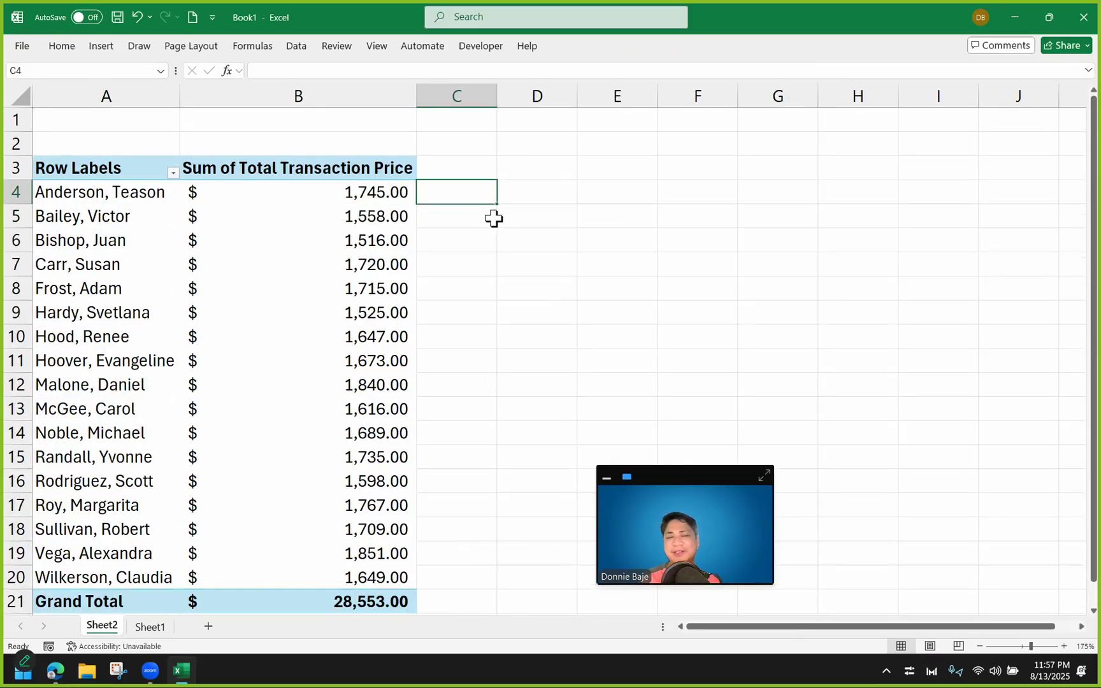
{"action": "scroll", "coordinate": [494, 218], "scroll_direction": "up", "scroll_amount": 1}
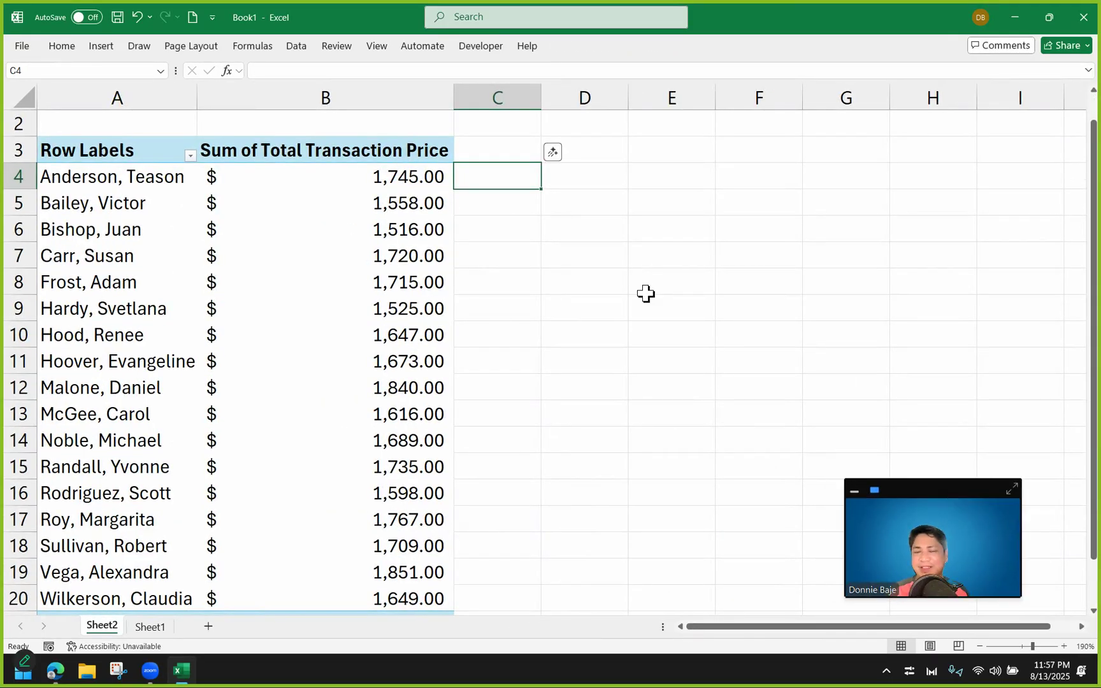
{"action": "double_click", "coordinate": [511, 182]}
{"action": "type", "text": "="}
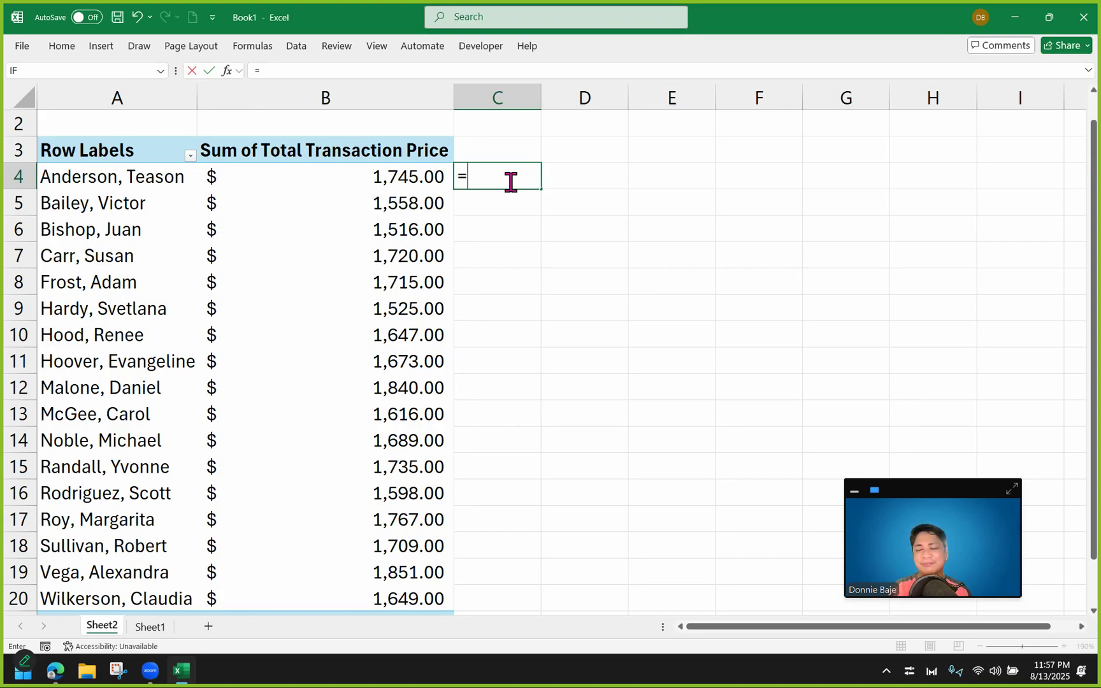
{"action": "type", "text": "IF("}
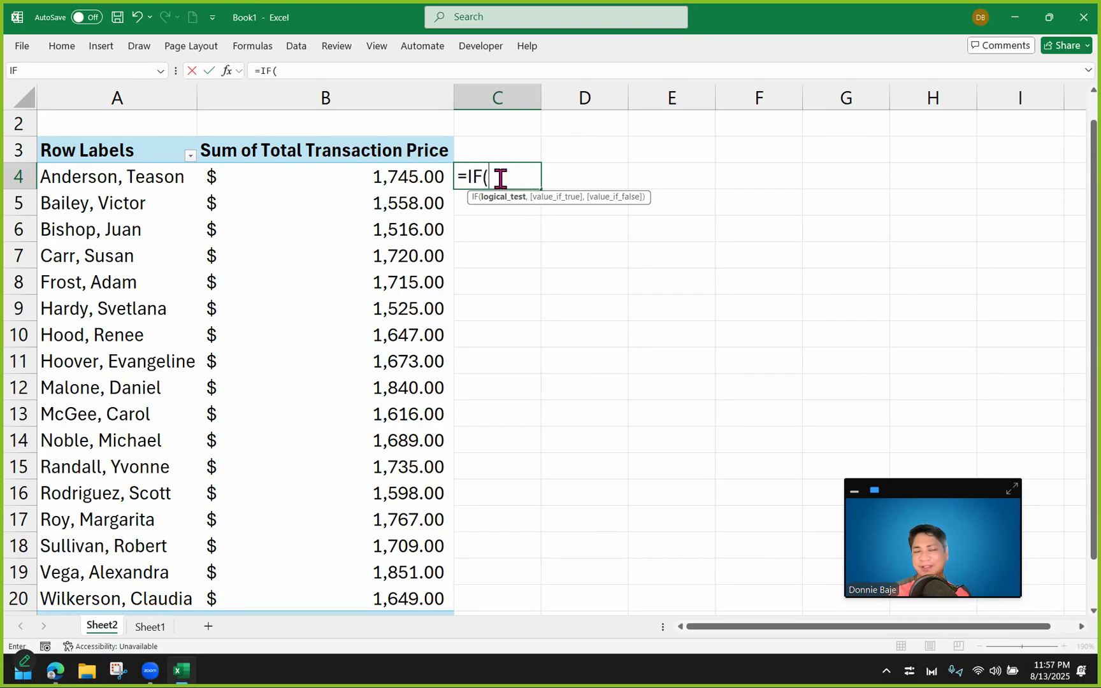
{"action": "left_click", "coordinate": [403, 177]}
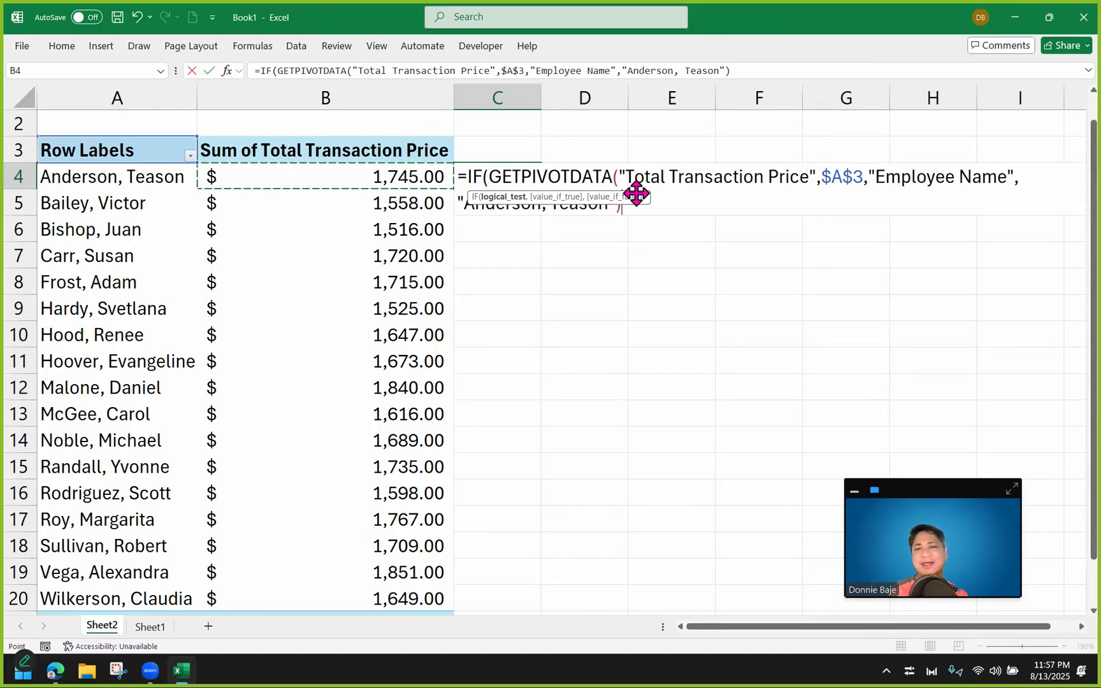
{"action": "left_click_drag", "start_coordinate": [634, 192], "coordinate": [564, 330]}
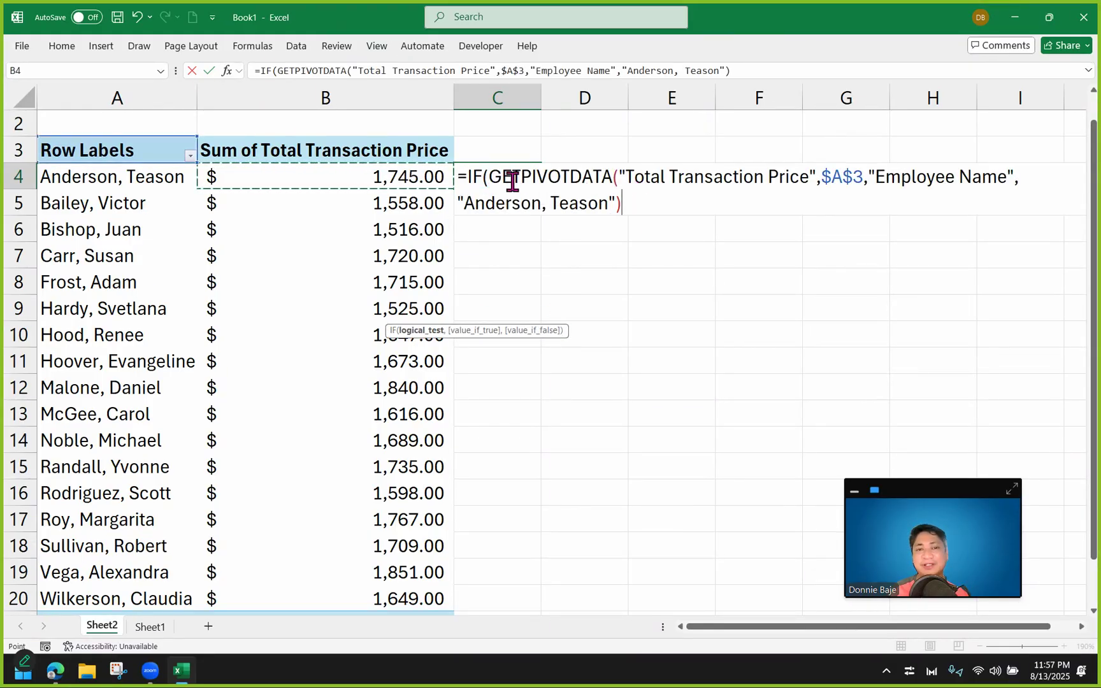
{"action": "left_click_drag", "start_coordinate": [490, 179], "coordinate": [657, 221]}
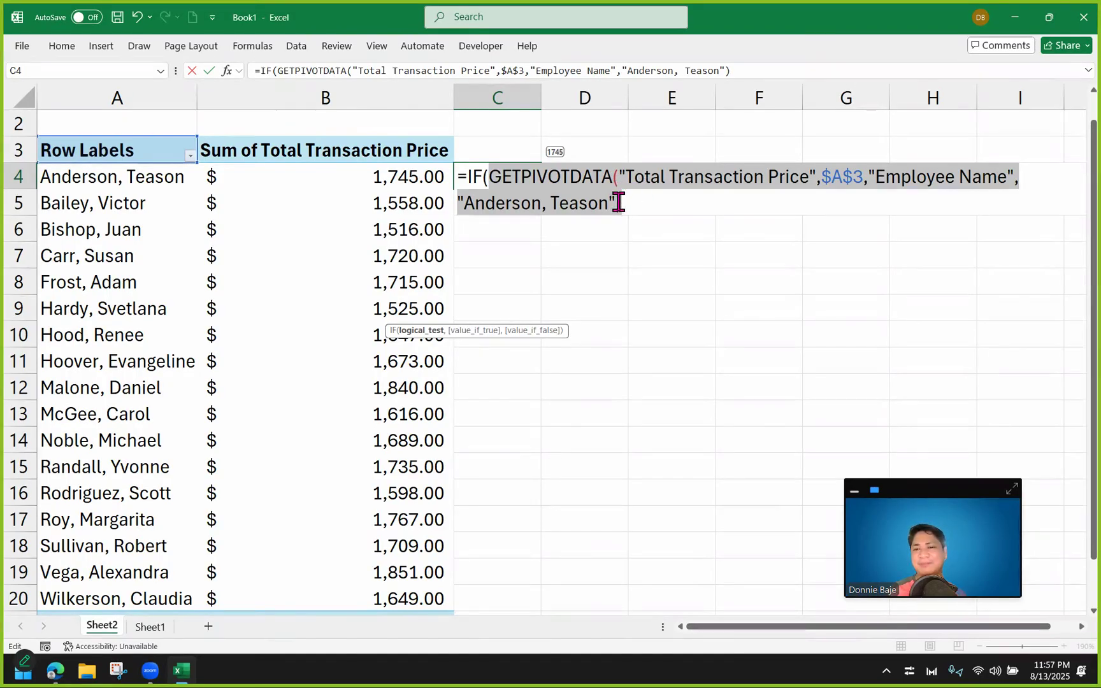
{"action": "left_click_drag", "start_coordinate": [619, 202], "coordinate": [457, 203]}
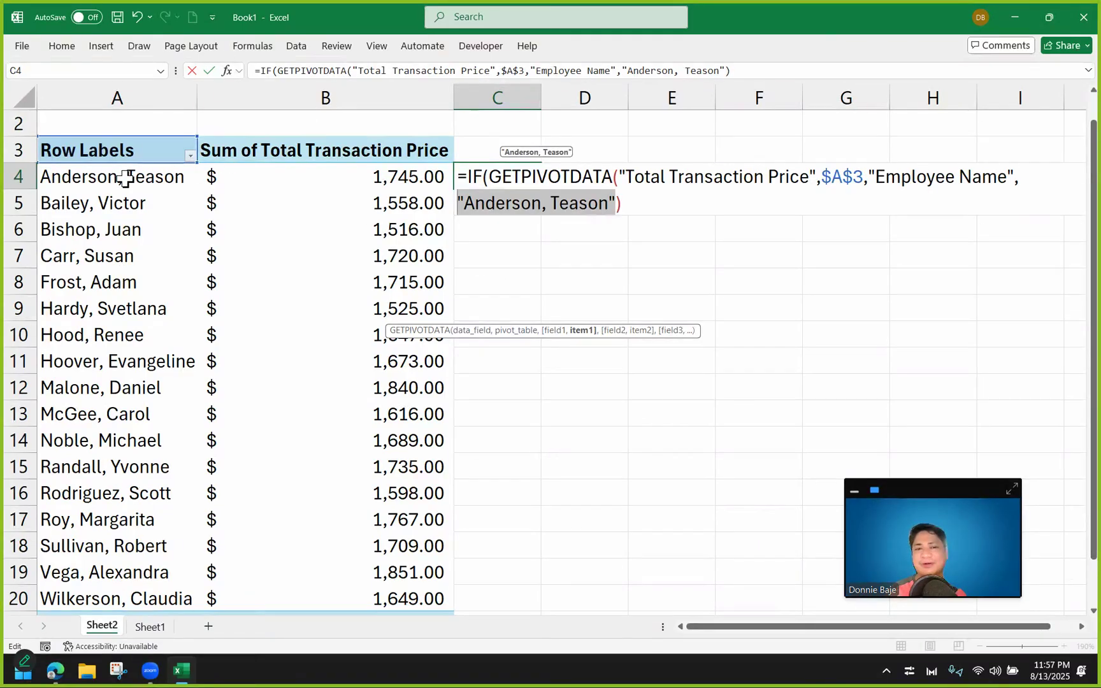
{"action": "left_click", "coordinate": [631, 201]}
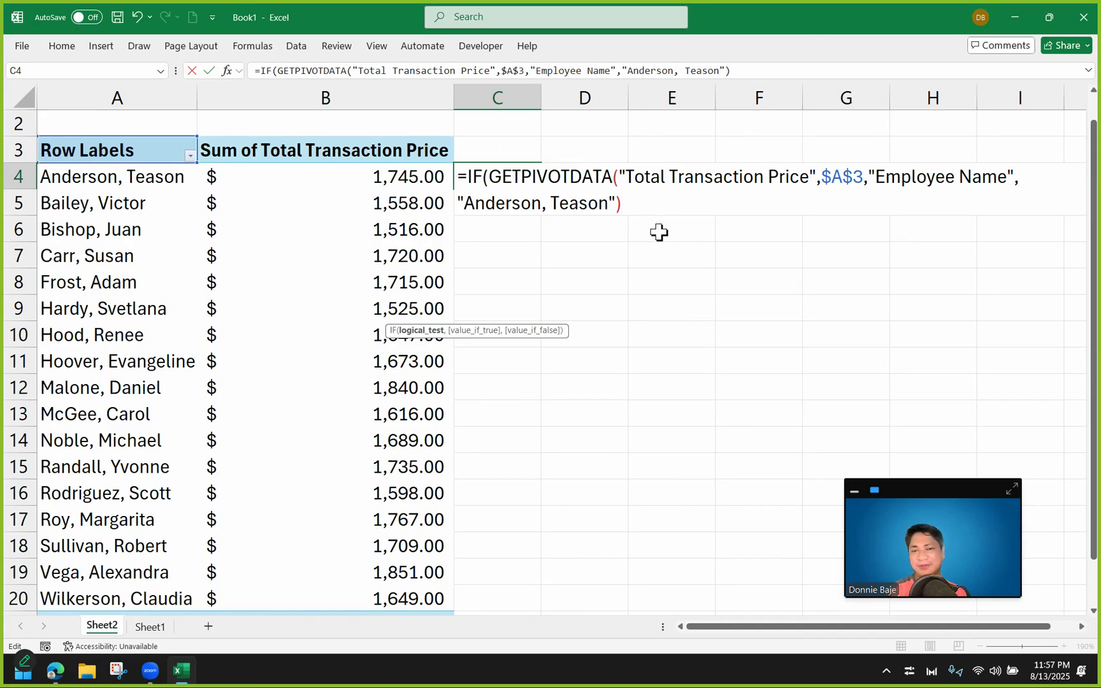
Complete the formula with >1700,100,50 and enter it
{"action": "type", "text": ">1700,"}
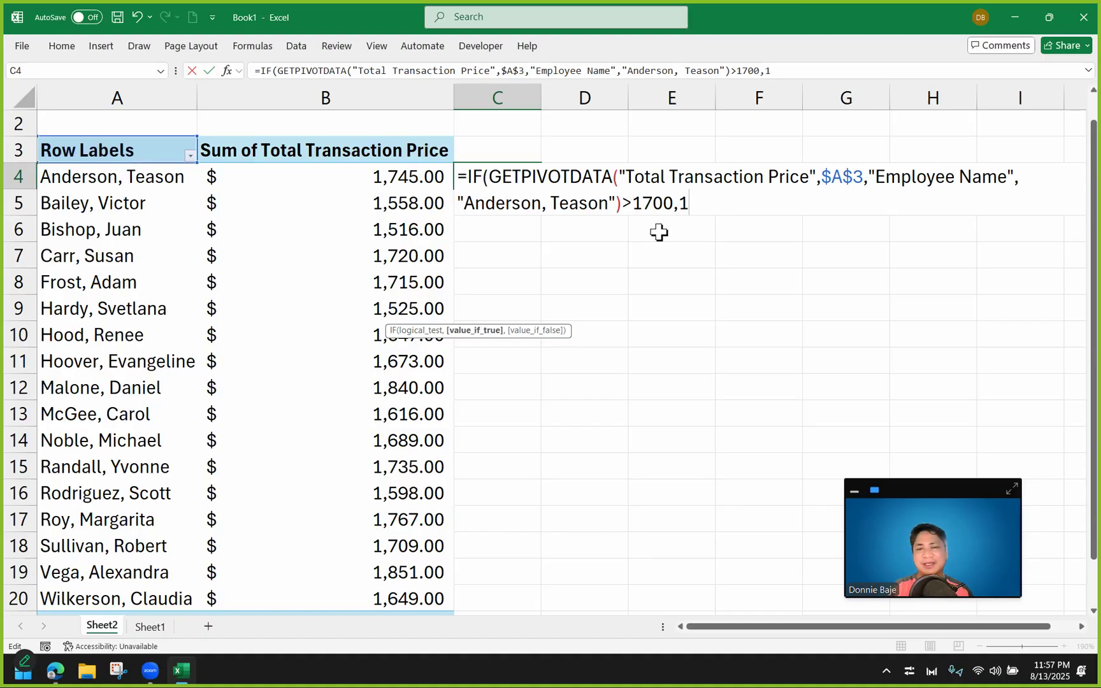
{"action": "type", "text": "1000,0"}
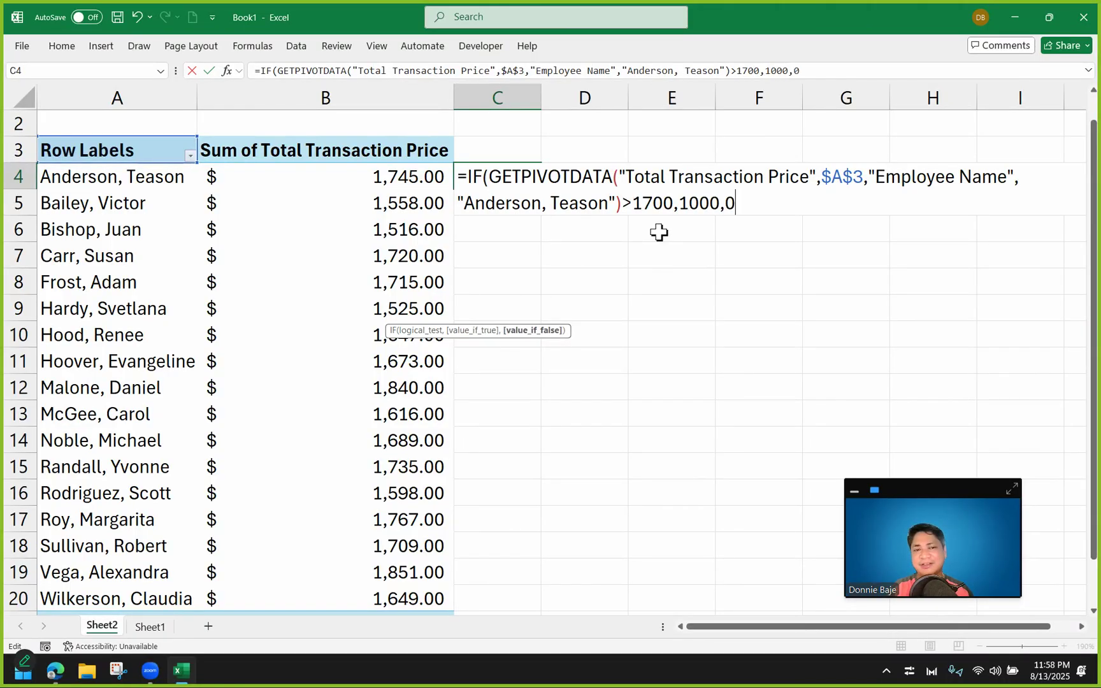
{"action": "key", "text": "BackSpace"}
{"action": "key", "text": "BackSpace"}
{"action": "key", "text": "BackSpace"}
{"action": "type", "text": ","}
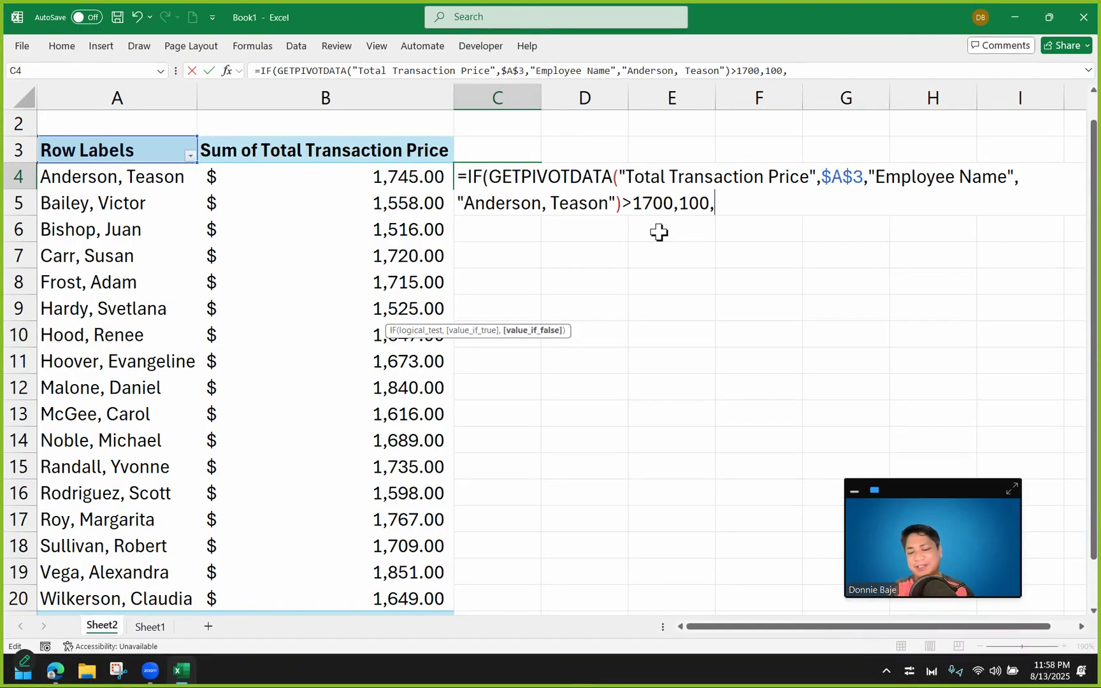
{"action": "type", "text": "50)"}
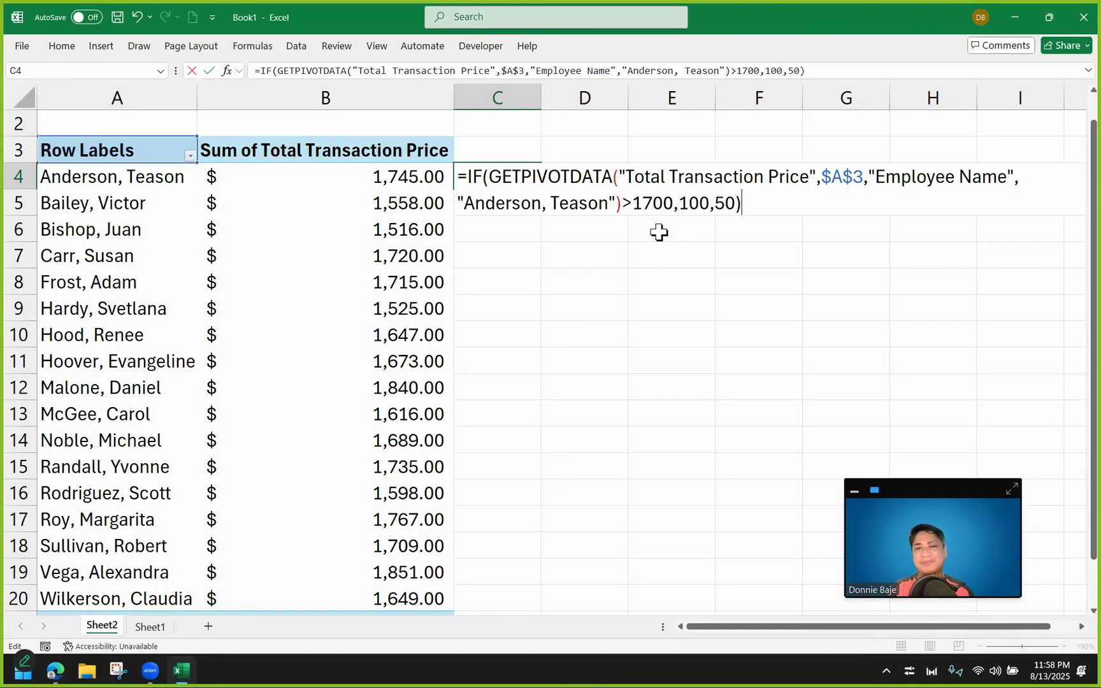
{"action": "key", "text": "Return"}
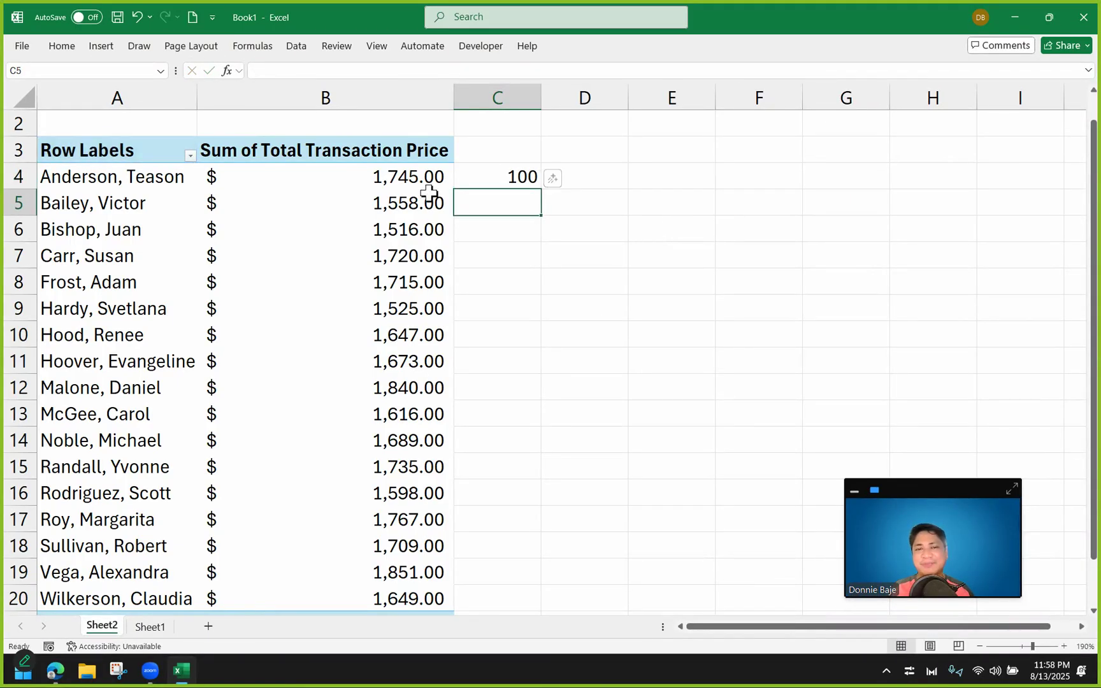
Fill the C4 bonus formula down, then reopen it and commit it unchanged
{"action": "left_click", "coordinate": [475, 179]}
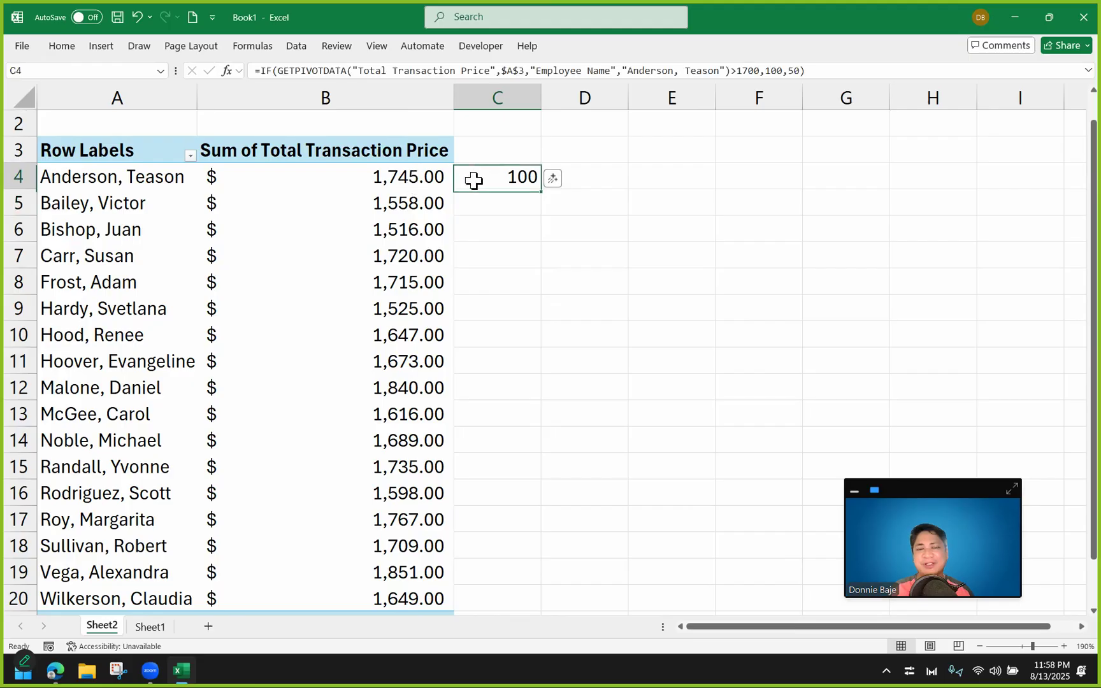
{"action": "double_click", "coordinate": [542, 191]}
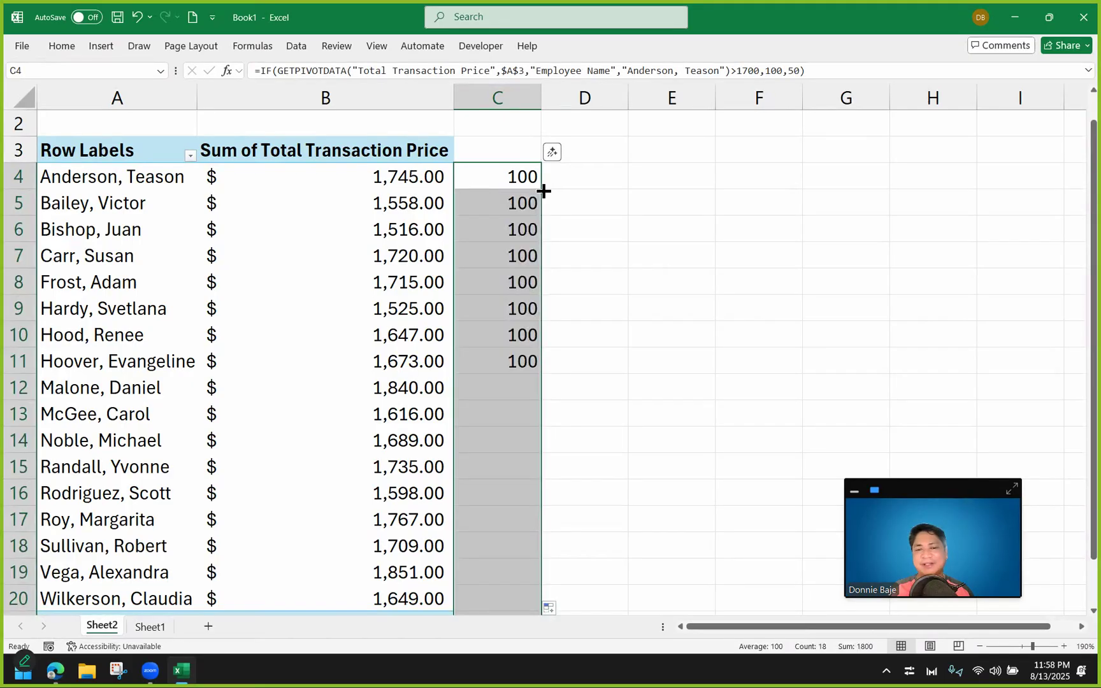
{"action": "left_click", "coordinate": [517, 242]}
{"action": "left_click", "coordinate": [519, 177]}
{"action": "double_click", "coordinate": [519, 177]}
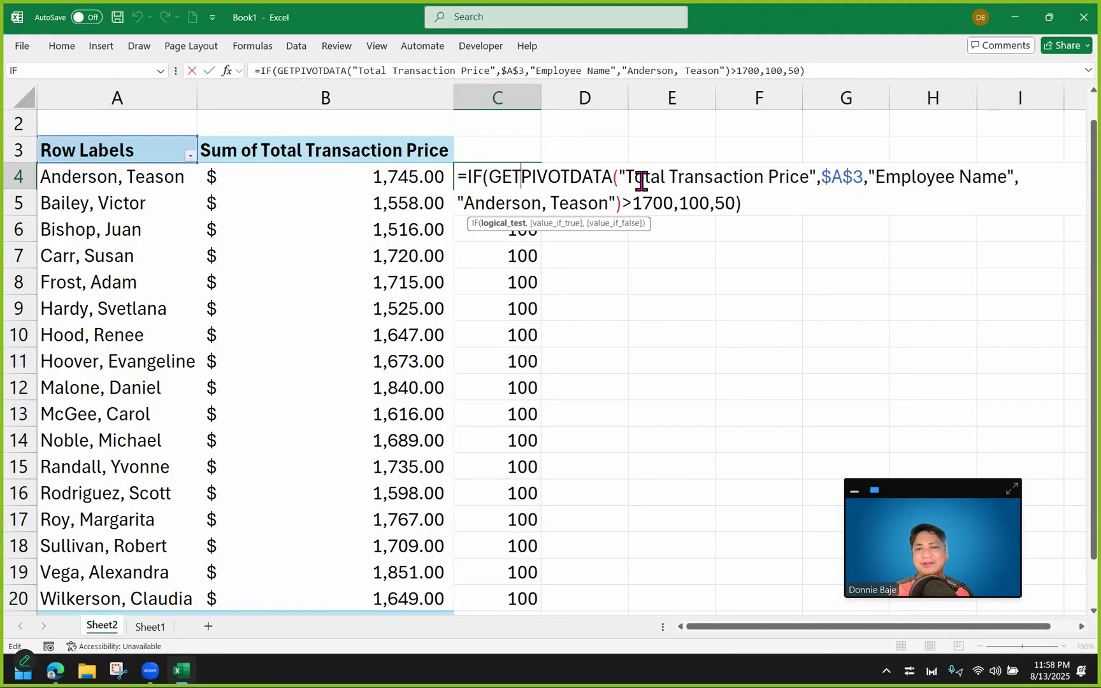
{"action": "left_click_drag", "start_coordinate": [616, 203], "coordinate": [420, 196]}
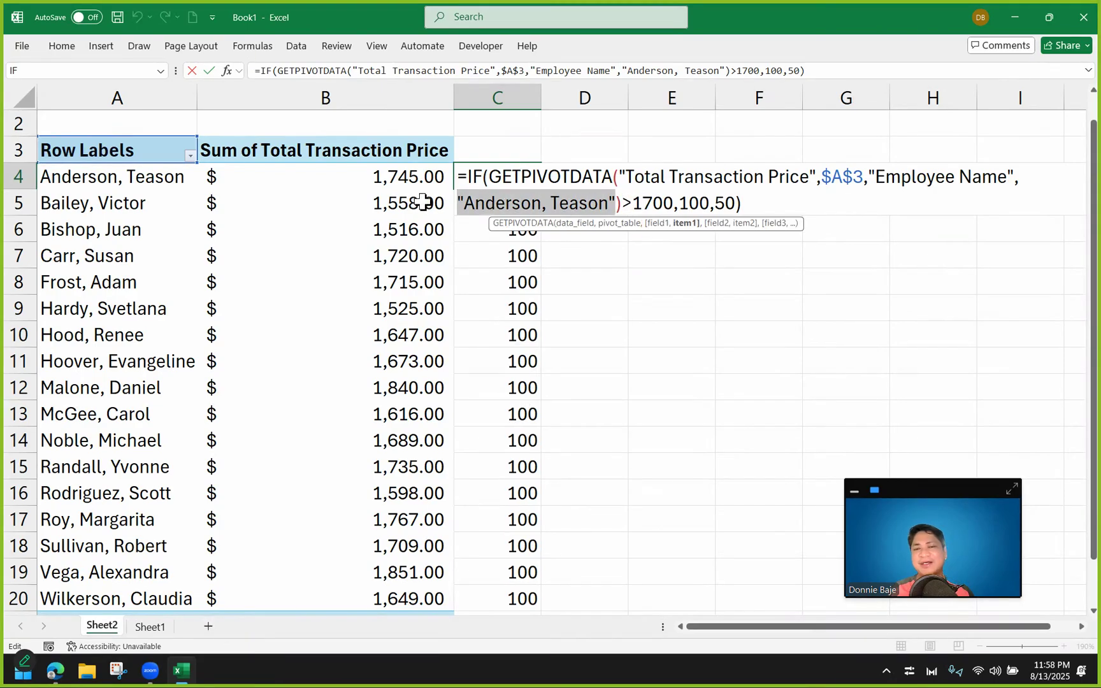
{"action": "mouse_move", "coordinate": [519, 223]}
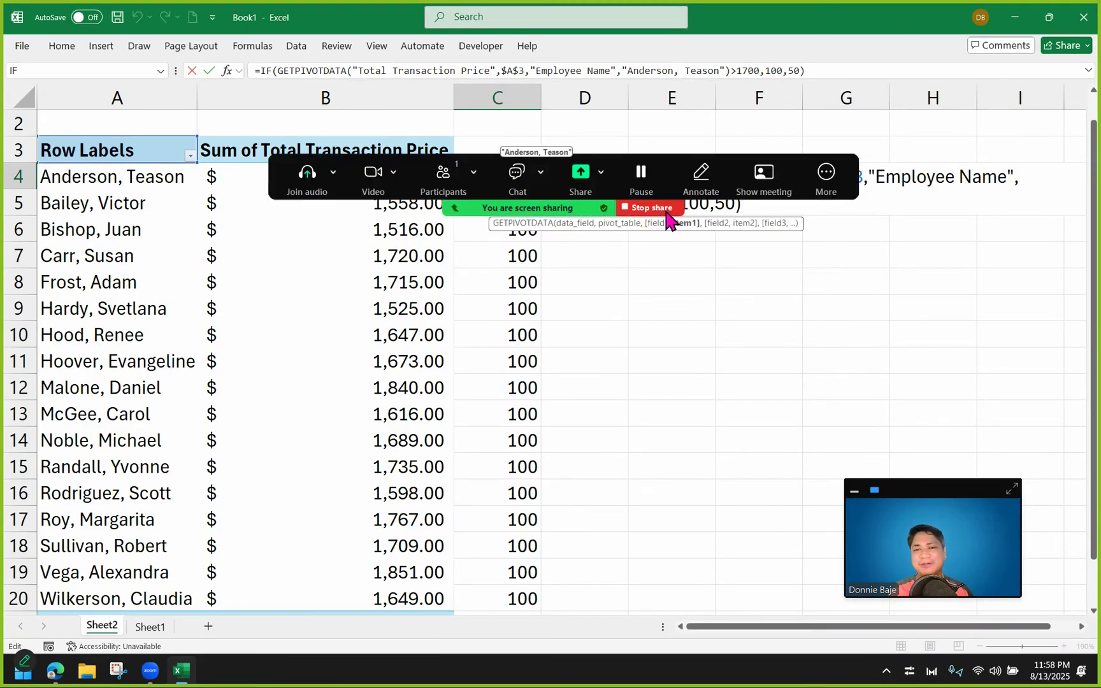
{"action": "left_click", "coordinate": [818, 199]}
{"action": "left_click", "coordinate": [864, 409]}
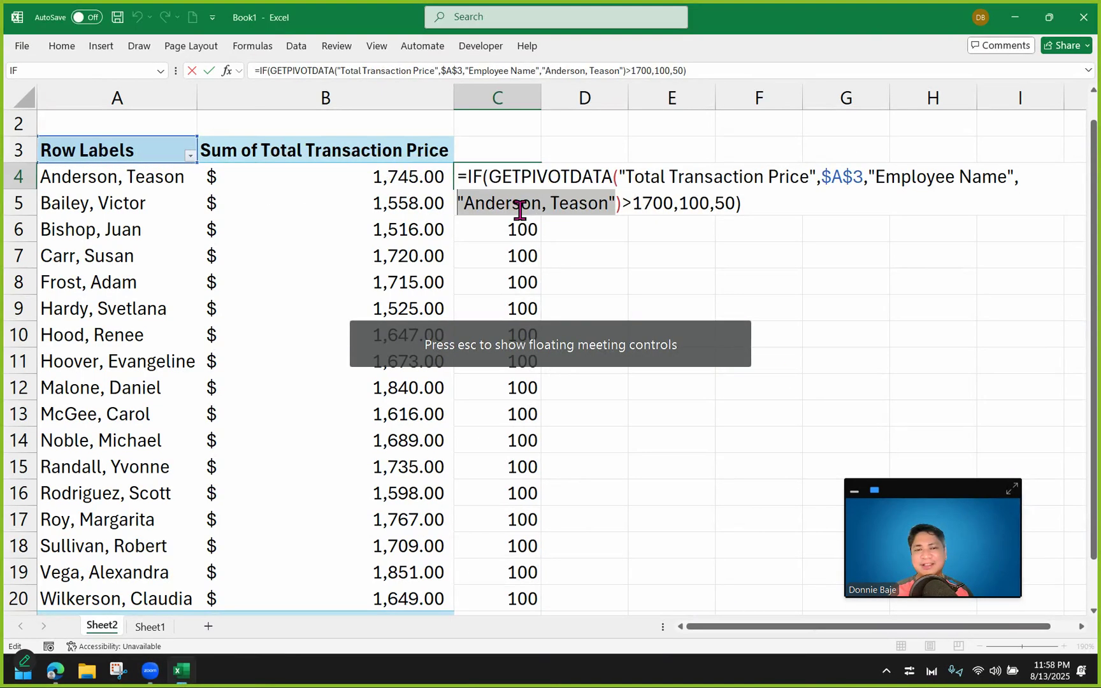
{"action": "key", "text": "Return"}
Replace the hard-coded employee name in the C4 formula with a reference to A4
{"action": "left_click", "coordinate": [499, 178]}
{"action": "double_click", "coordinate": [502, 177]}
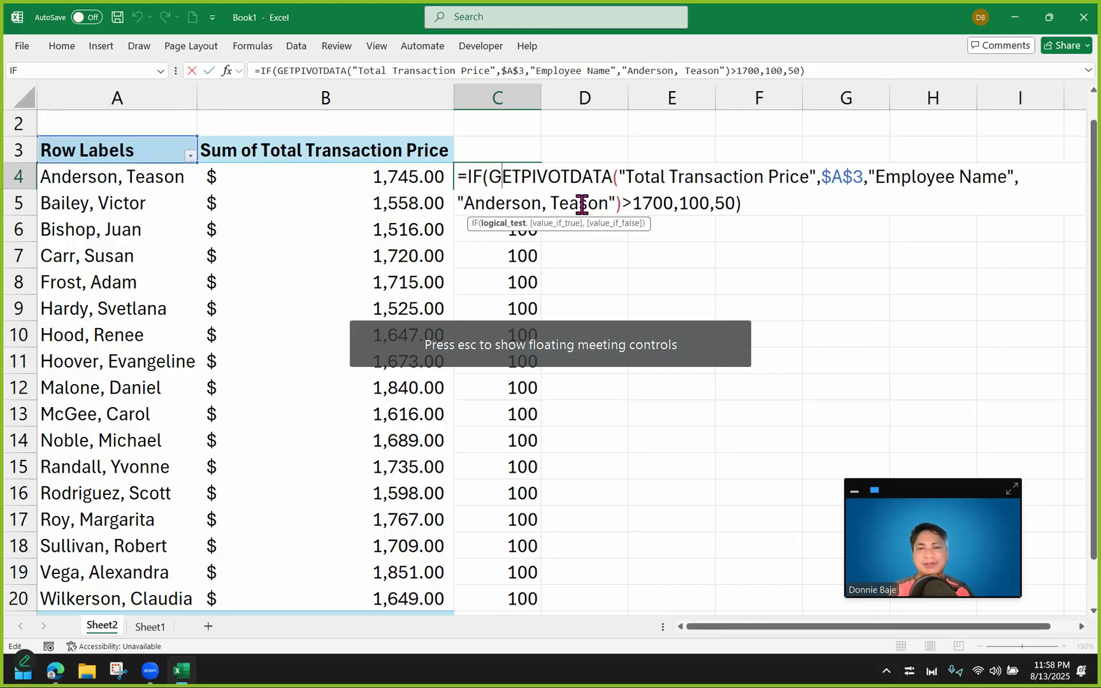
{"action": "left_click_drag", "start_coordinate": [612, 203], "coordinate": [467, 203]}
{"action": "key", "text": "BackSpace"}
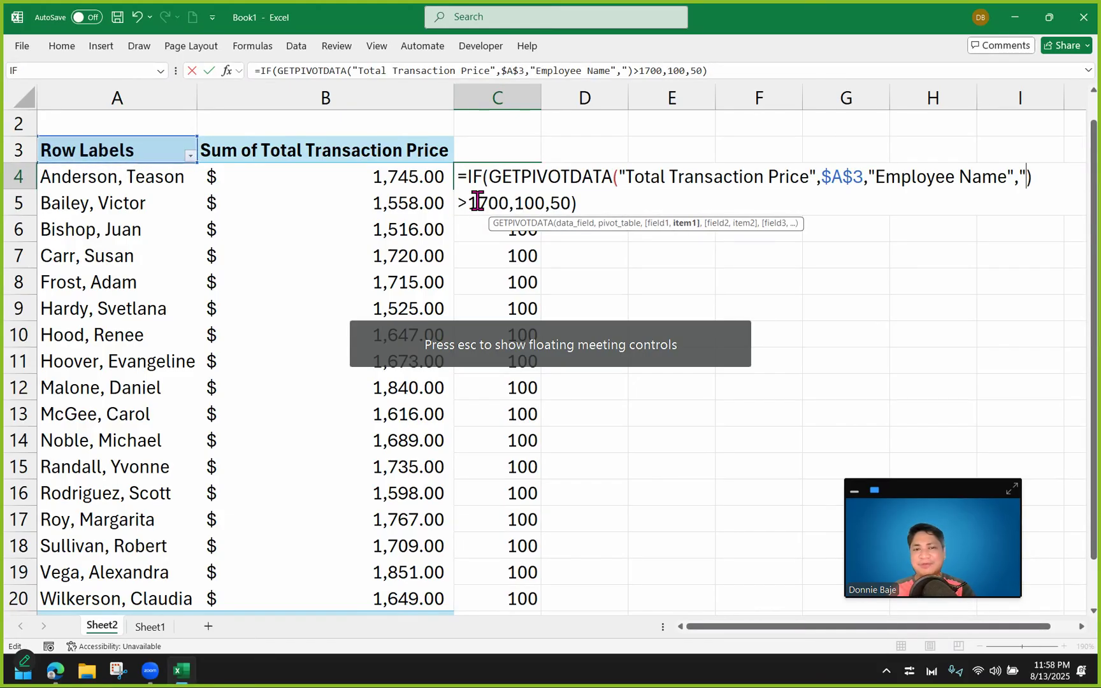
{"action": "key", "text": "BackSpace"}
{"action": "left_click", "coordinate": [132, 180]}
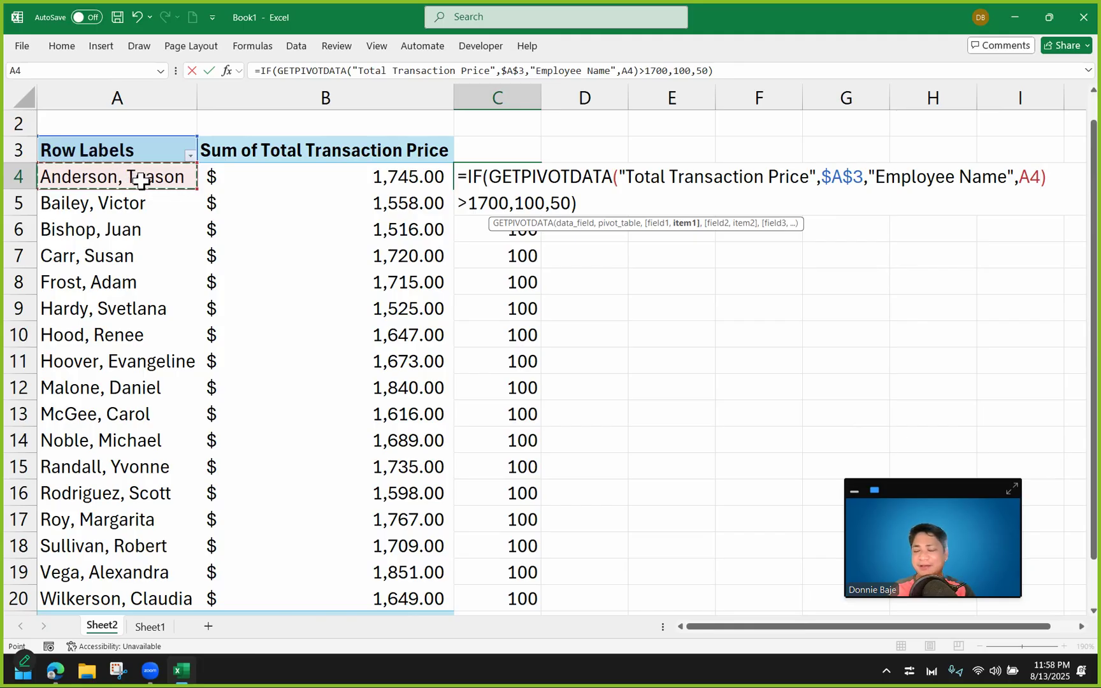
{"action": "key", "text": "Return"}
Fill the revised bonus formula down column C for every employee
{"action": "left_click", "coordinate": [515, 177]}
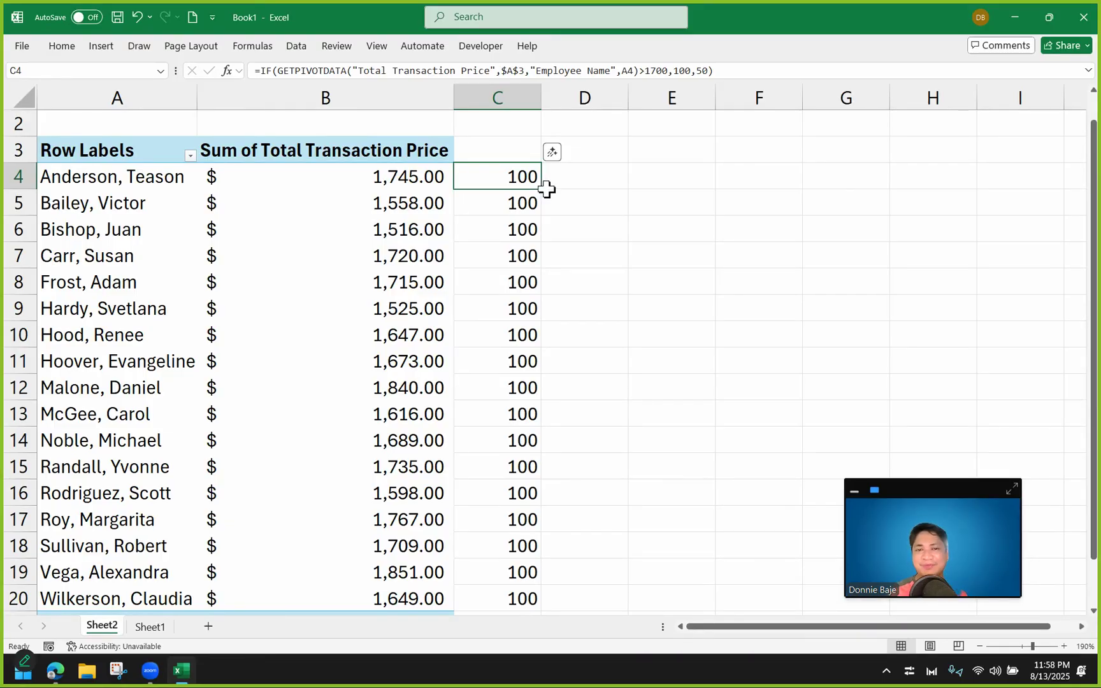
{"action": "left_click_drag", "start_coordinate": [543, 191], "coordinate": [543, 191]}
{"action": "double_click", "coordinate": [542, 192]}
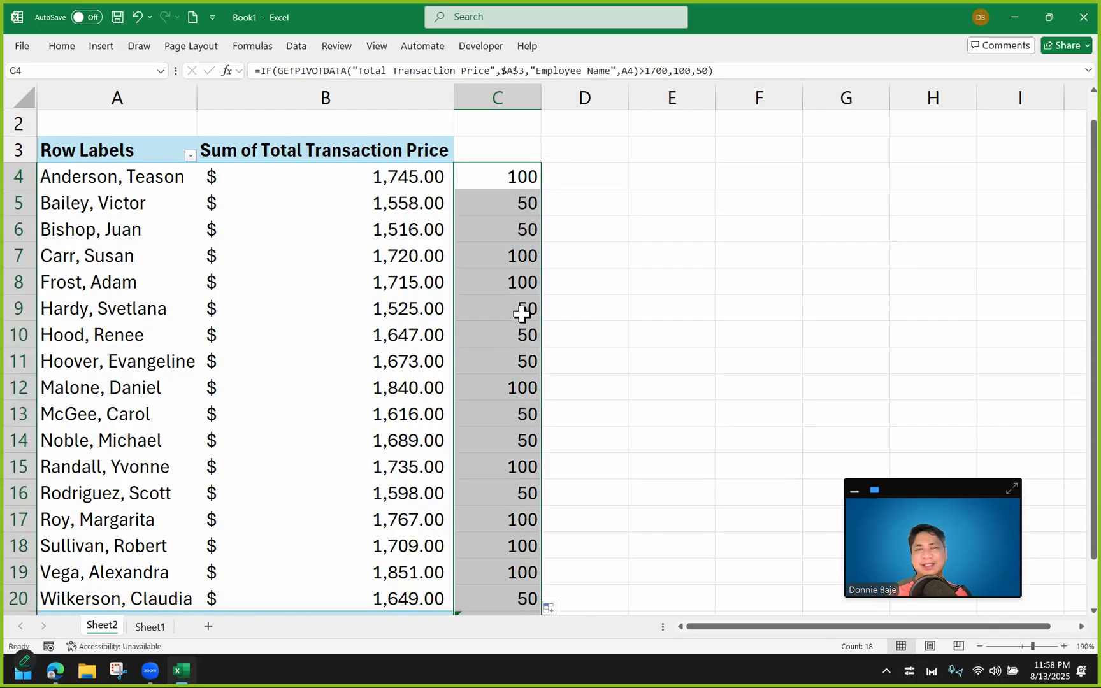
{"action": "scroll", "coordinate": [521, 314], "scroll_direction": "down", "scroll_amount": 1}
{"action": "scroll", "coordinate": [521, 313], "scroll_direction": "up", "scroll_amount": 2}
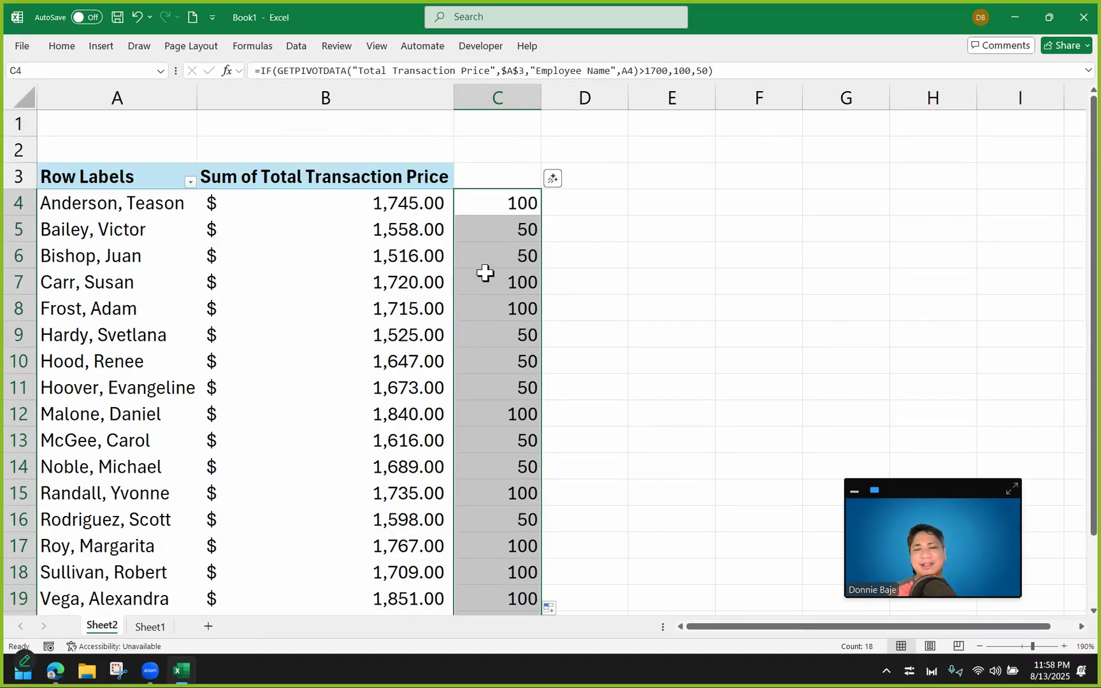
Try adding Call Type under the employee rows, then undo it
{"action": "left_click", "coordinate": [393, 252]}
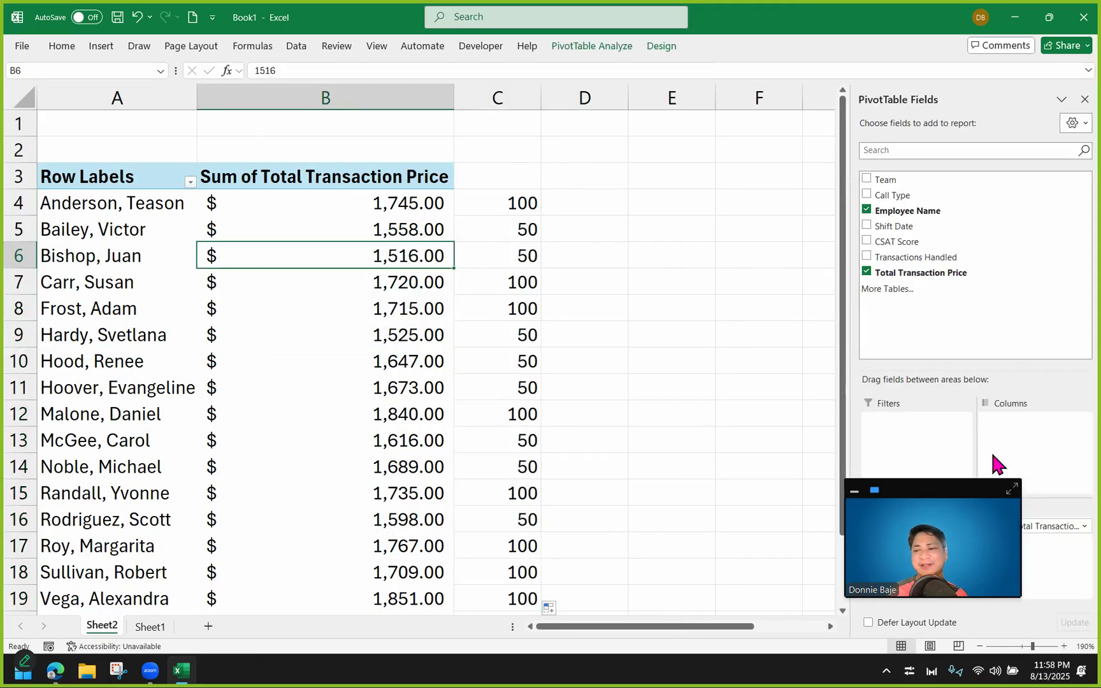
{"action": "left_click_drag", "start_coordinate": [987, 489], "coordinate": [792, 460]}
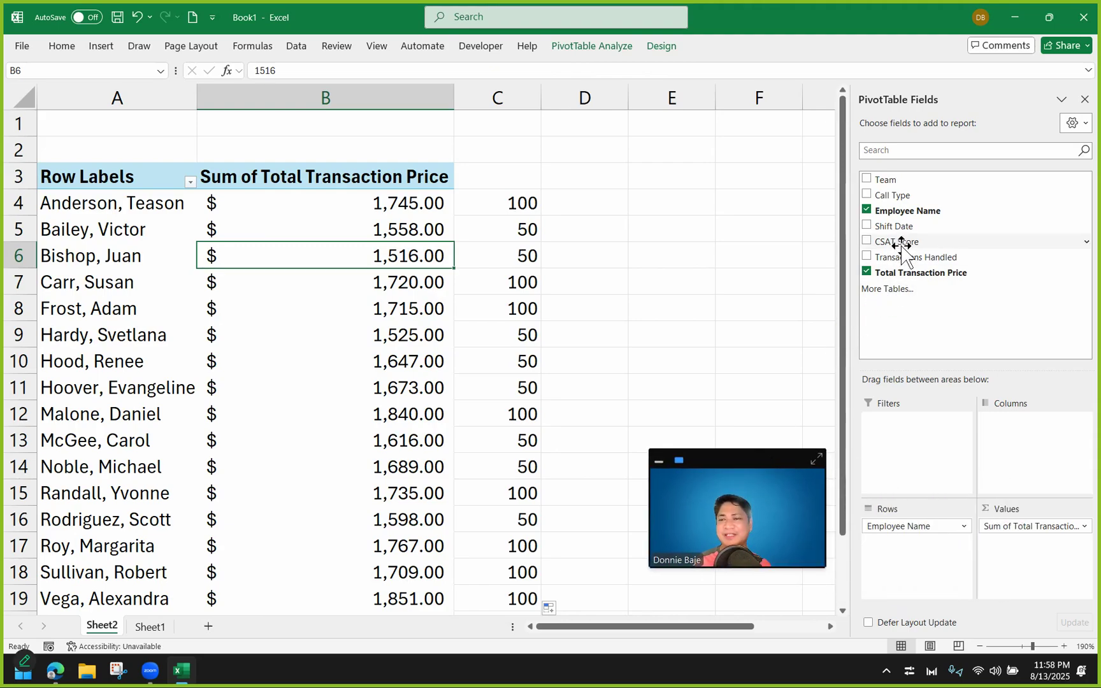
{"action": "left_click_drag", "start_coordinate": [902, 246], "coordinate": [916, 560]}
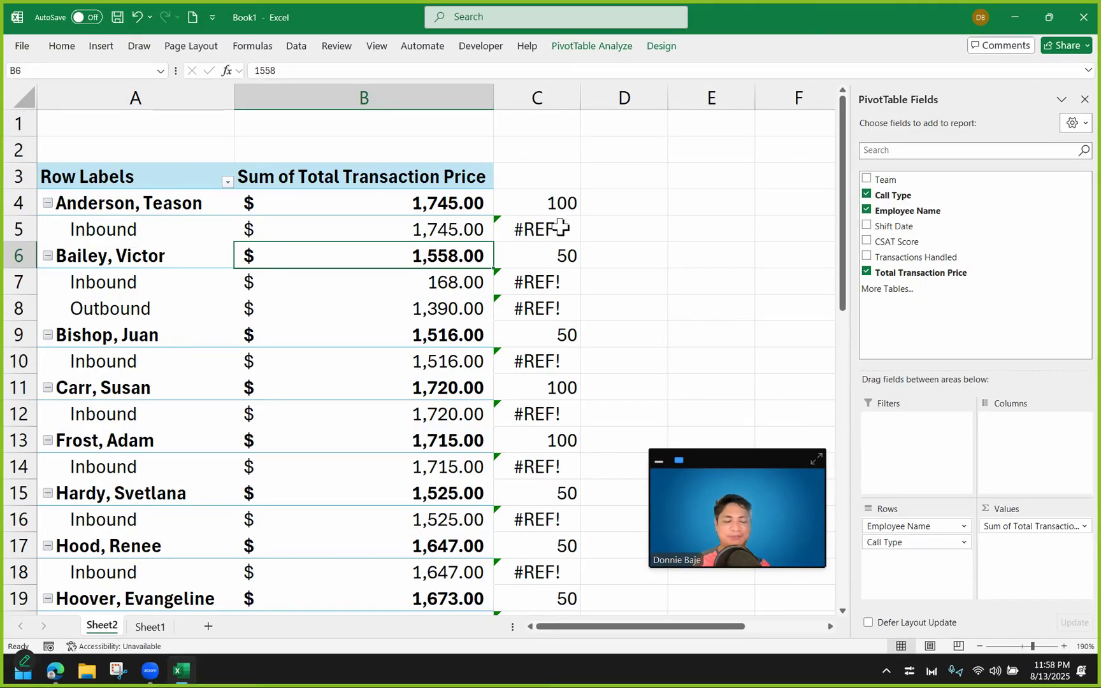
{"action": "key", "text": "ctrl+z"}
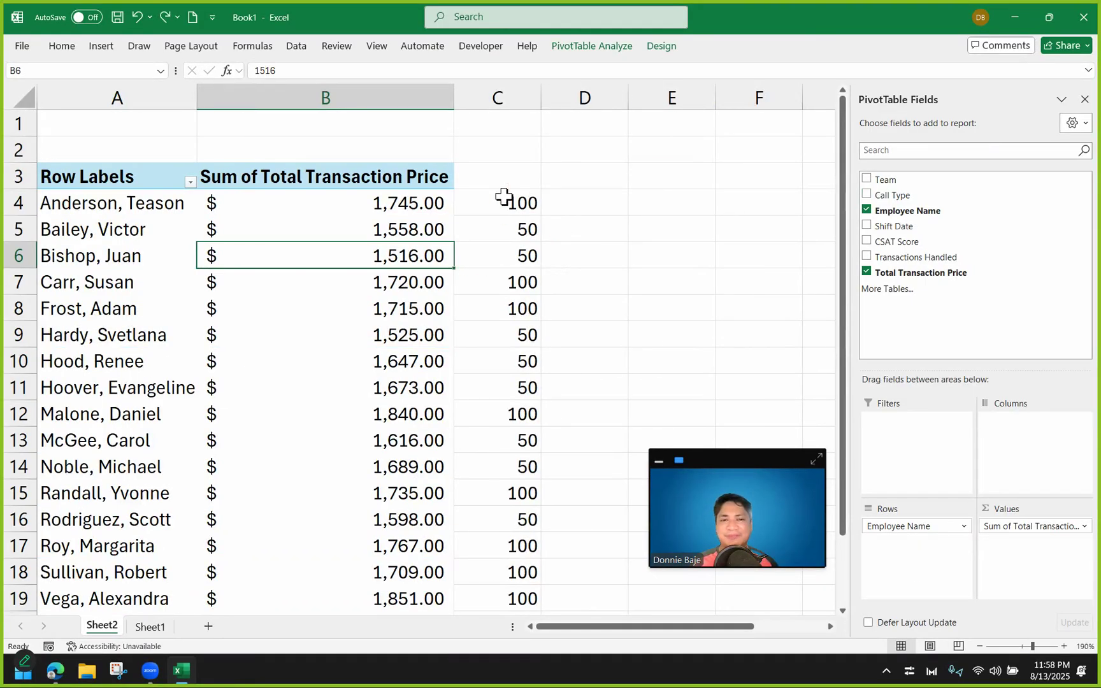
Clear the contents of column C and return to the PivotTable
{"action": "left_click", "coordinate": [497, 97]}
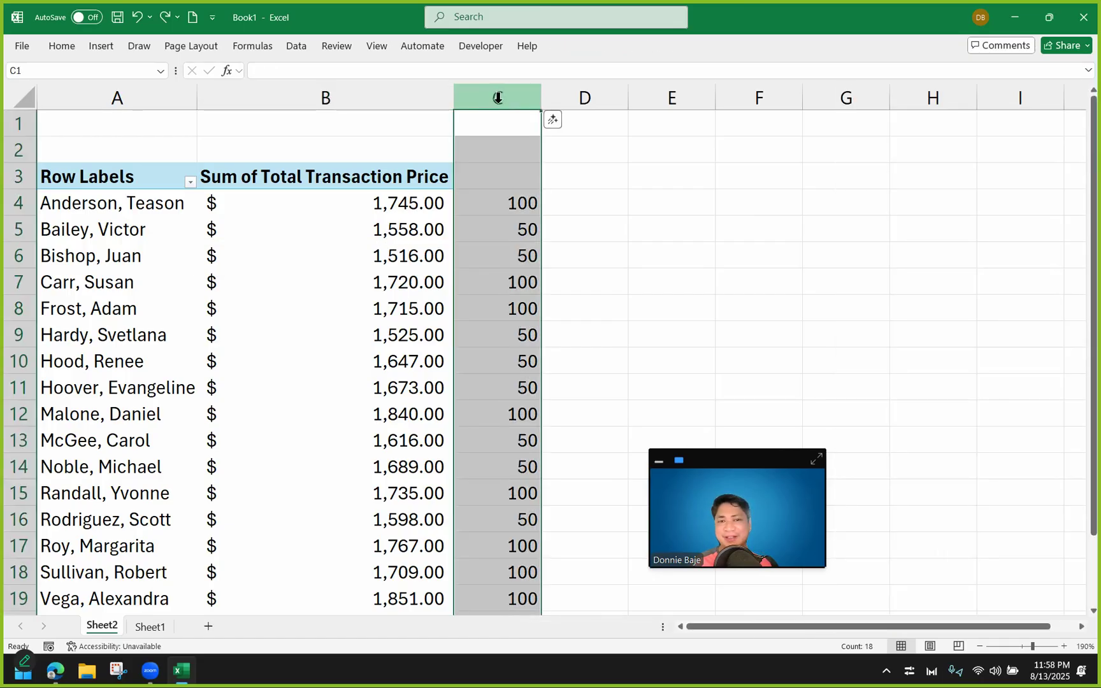
{"action": "right_click", "coordinate": [498, 97]}
{"action": "left_click", "coordinate": [587, 310]}
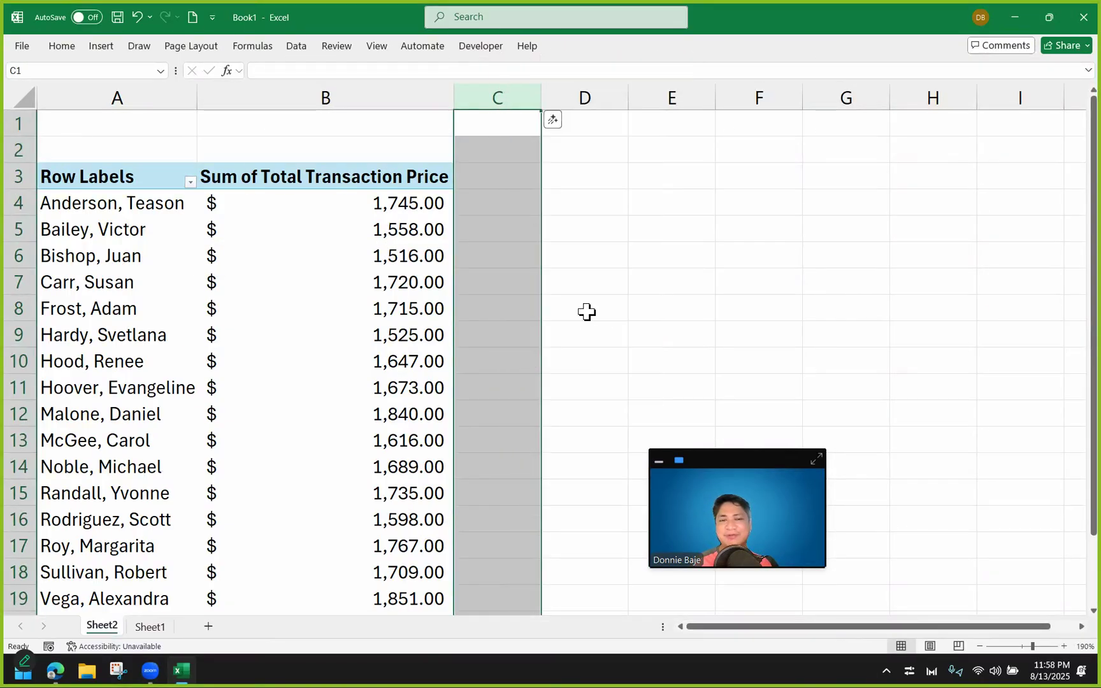
{"action": "left_click", "coordinate": [369, 263]}
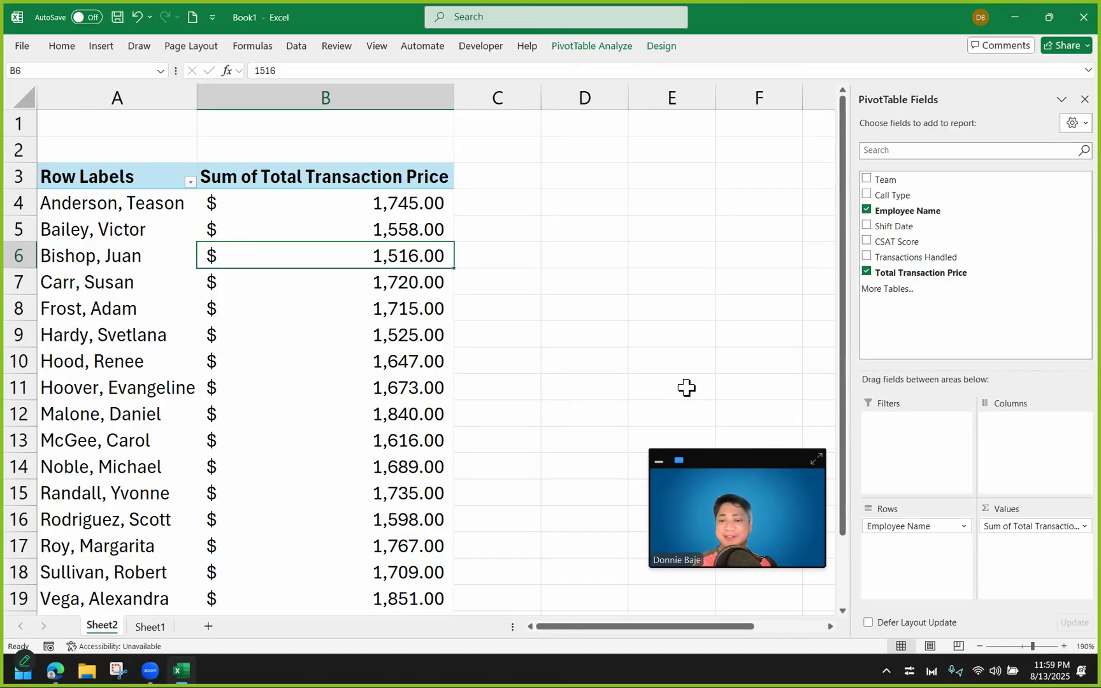
Click around the PivotTable area, ending on a cell inside the PivotTable
{"action": "left_click", "coordinate": [446, 341]}
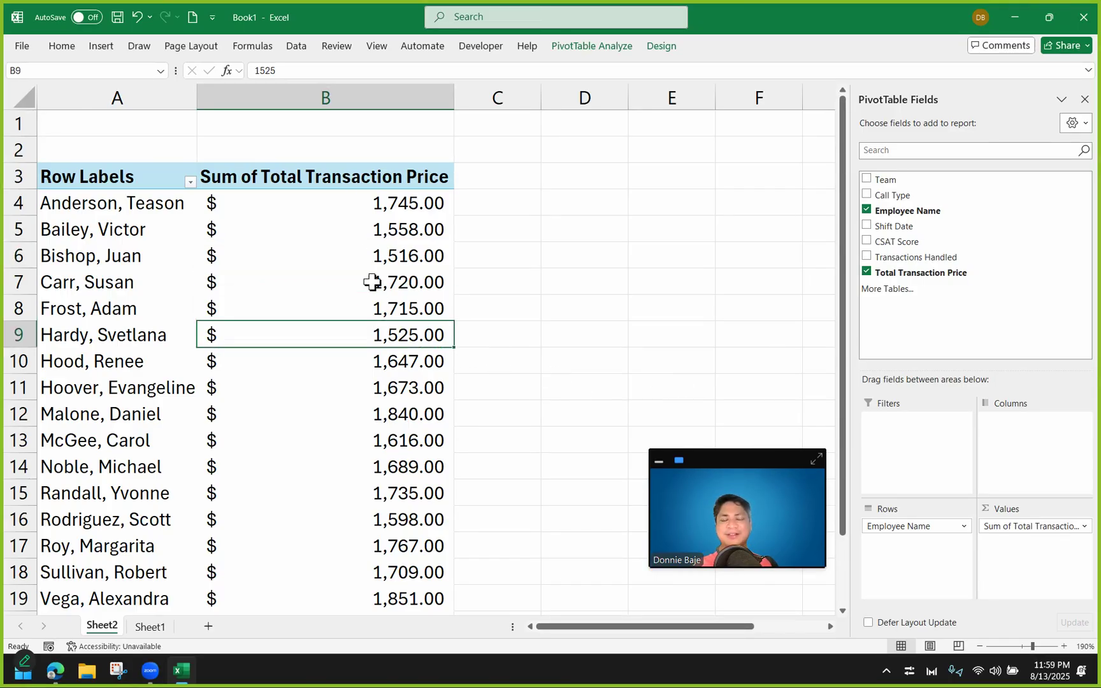
{"action": "left_click", "coordinate": [369, 237]}
{"action": "left_click_drag", "start_coordinate": [369, 240], "coordinate": [170, 257]}
{"action": "left_click", "coordinate": [280, 283]}
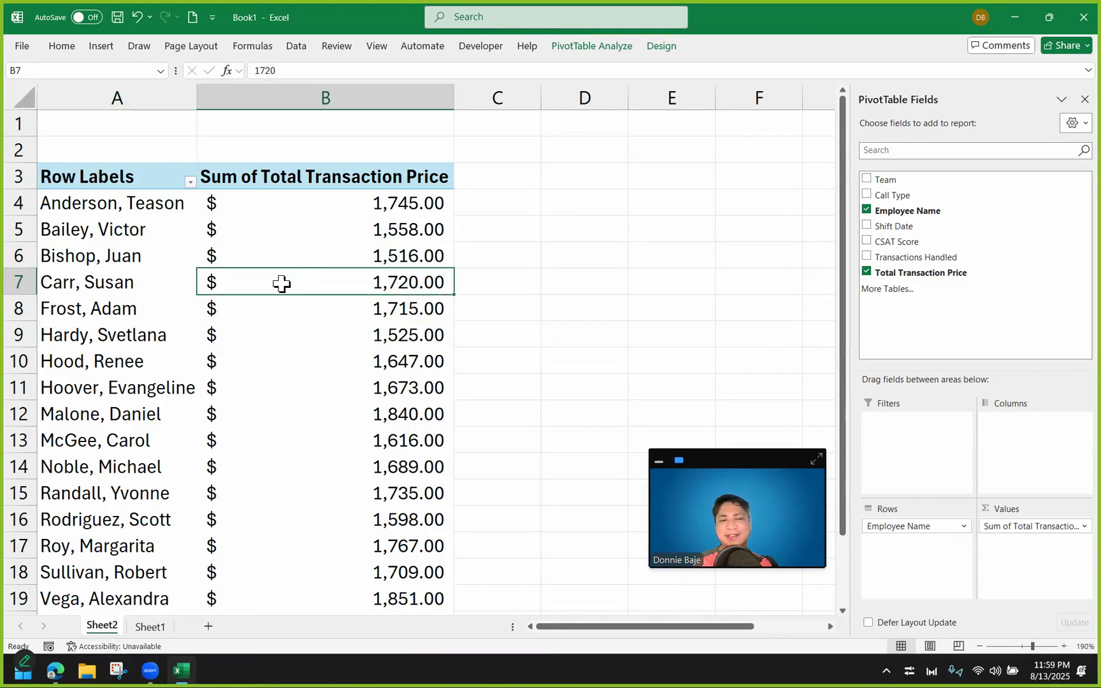
{"action": "left_click", "coordinate": [160, 292]}
{"action": "left_click", "coordinate": [255, 309]}
{"action": "left_click", "coordinate": [318, 240]}
{"action": "left_click", "coordinate": [182, 282]}
{"action": "left_click", "coordinate": [319, 312]}
{"action": "left_click", "coordinate": [344, 253]}
Open the PivotTable Analyze tab, then close it and click around the sheet
{"action": "left_click", "coordinate": [592, 46]}
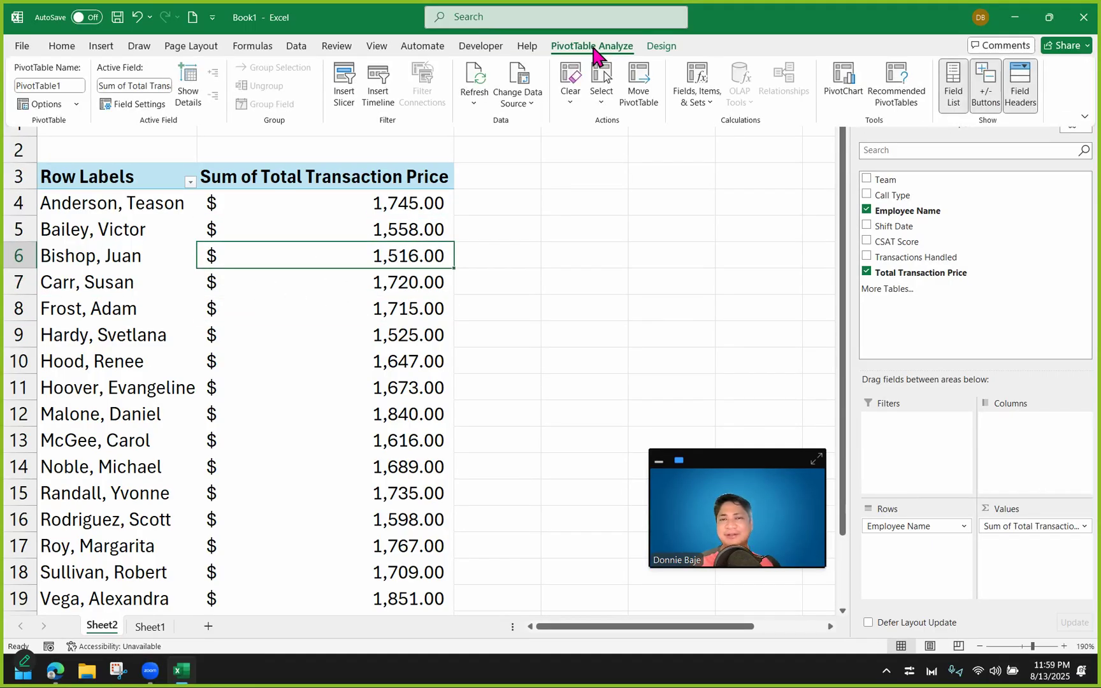
{"action": "left_click", "coordinate": [663, 194]}
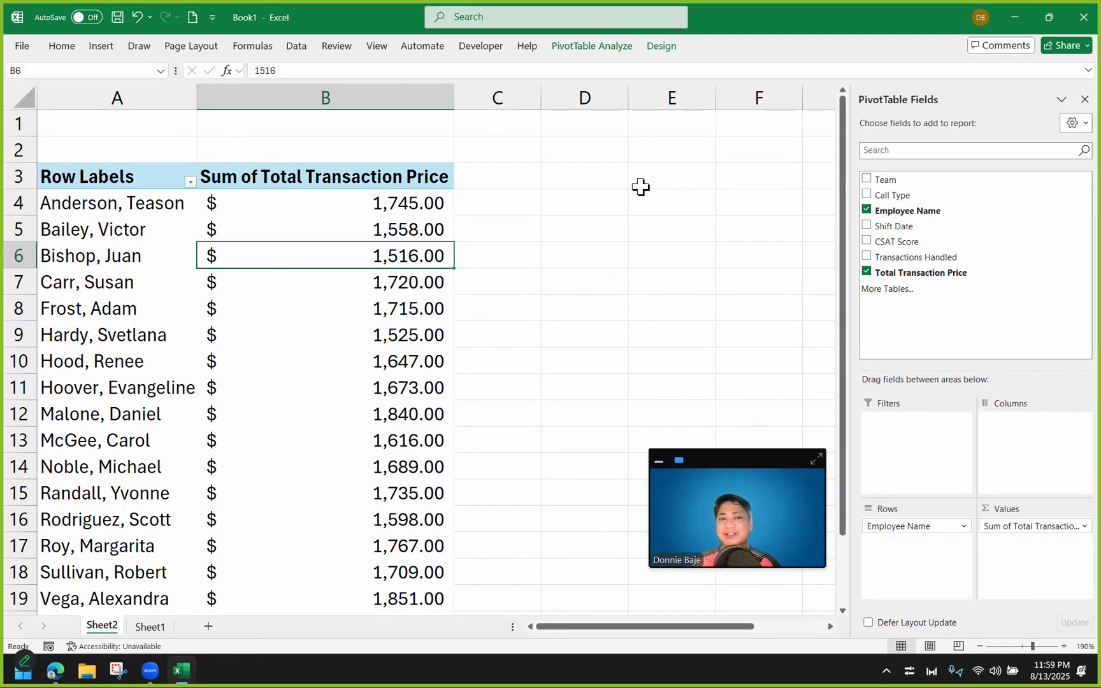
{"action": "left_click", "coordinate": [621, 235]}
{"action": "left_click", "coordinate": [669, 230]}
{"action": "left_click", "coordinate": [895, 219]}
{"action": "left_click", "coordinate": [926, 302]}
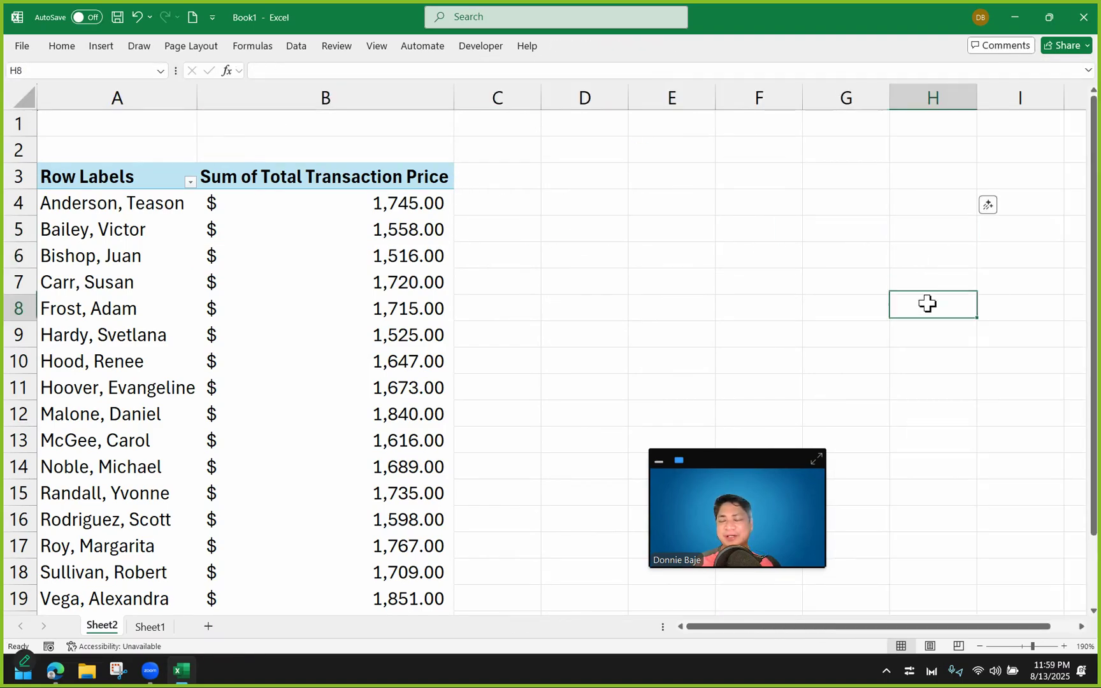
{"action": "left_click", "coordinate": [751, 212]}
From a PivotTable cell, open PivotTable Analyze > Fields, Items & Sets
{"action": "left_click", "coordinate": [325, 245]}
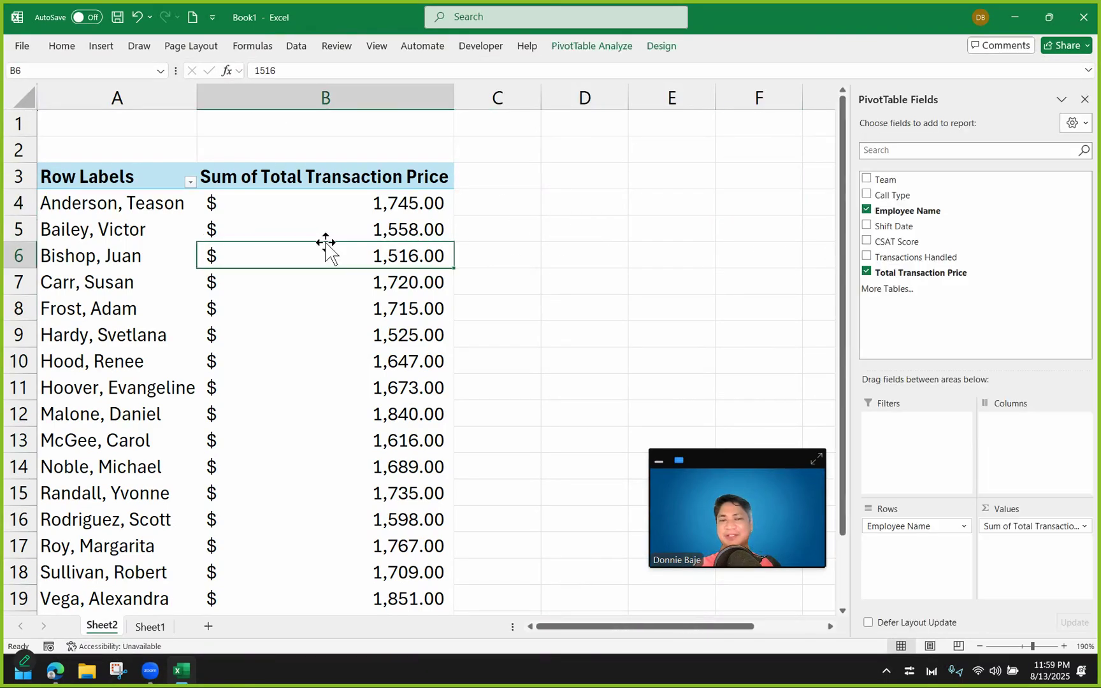
{"action": "left_click", "coordinate": [580, 48]}
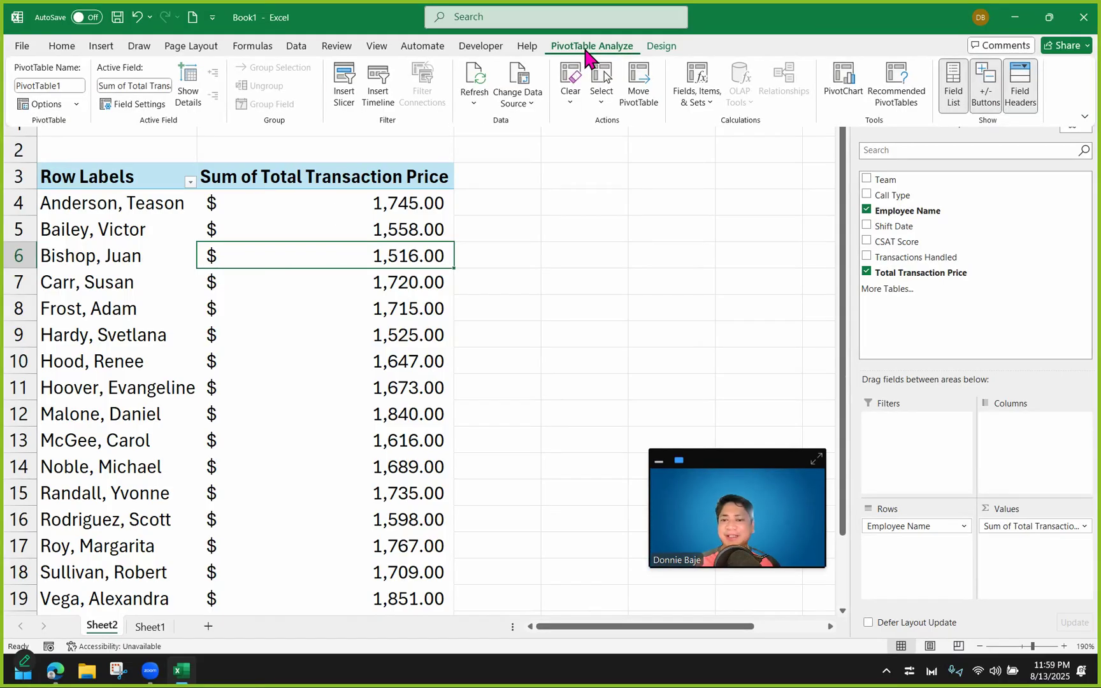
{"action": "left_click", "coordinate": [709, 104]}
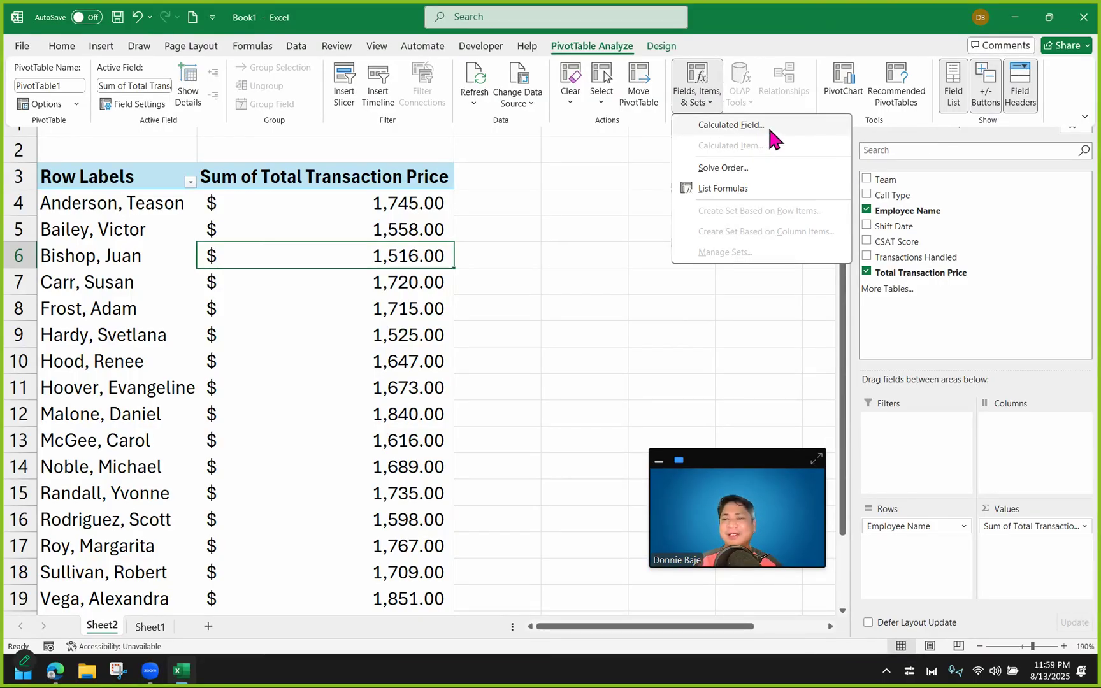
Name a new calculated field BONUS and begin its formula as =IF(, removing stray typed text
{"action": "left_click", "coordinate": [759, 127]}
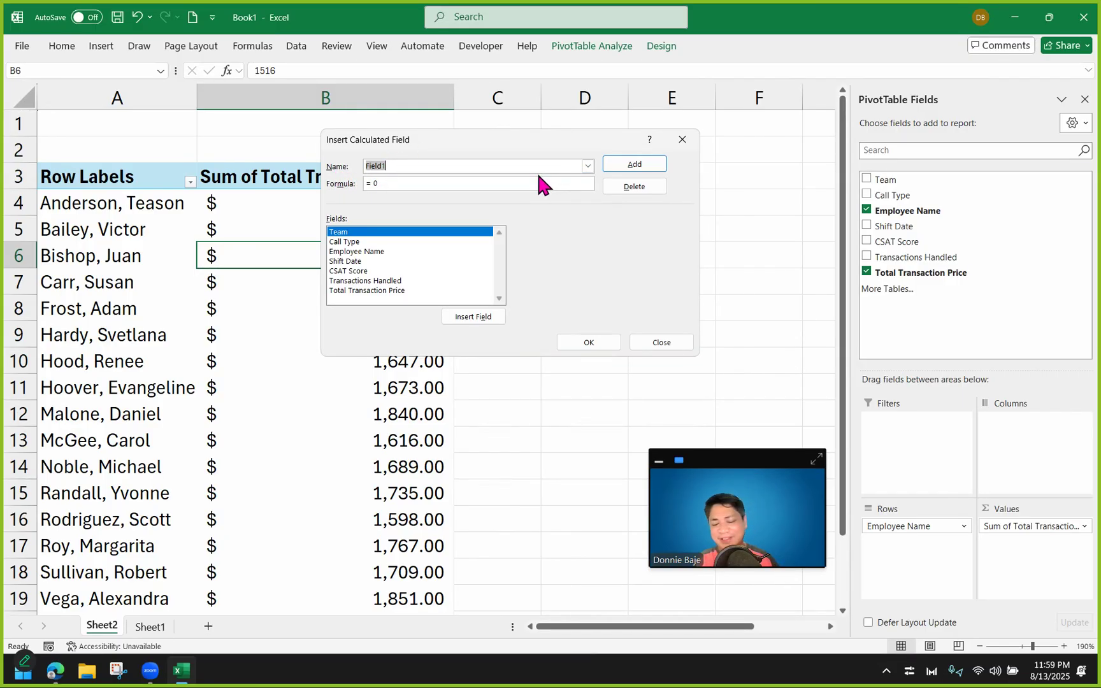
{"action": "type", "text": "BONUS"}
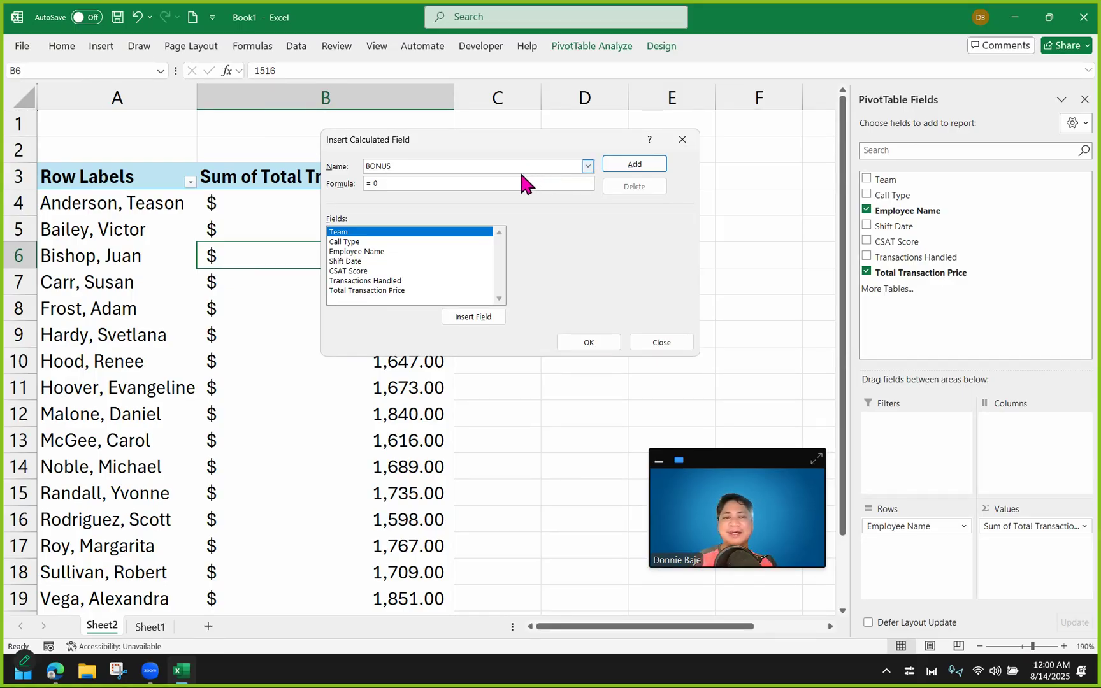
{"action": "left_click", "coordinate": [413, 187]}
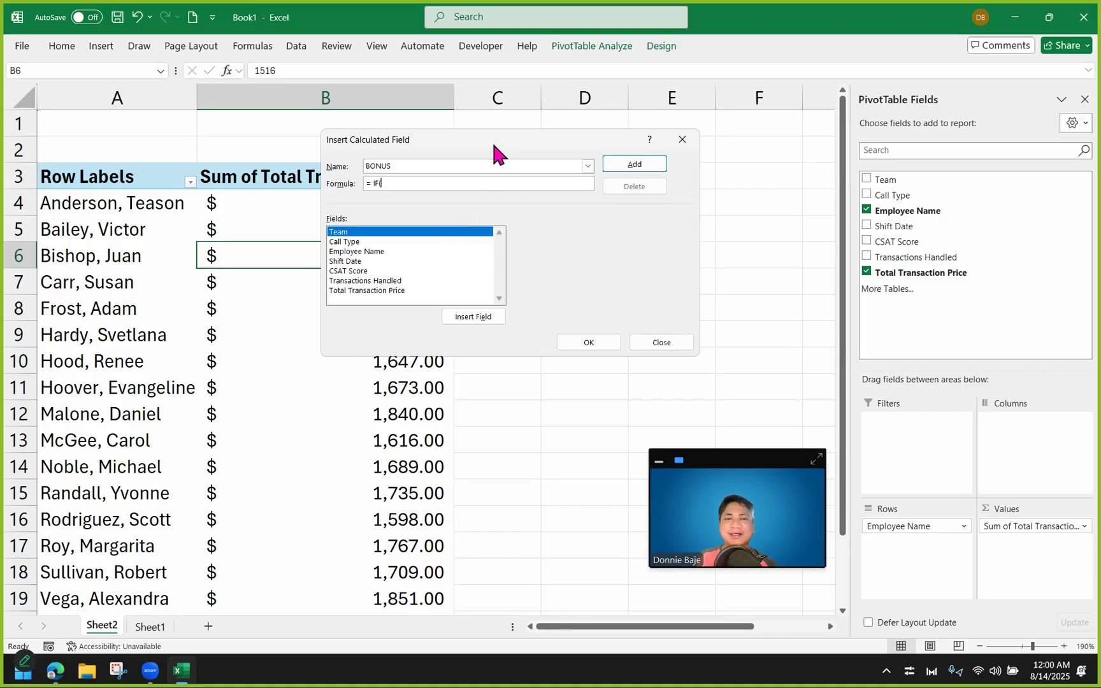
{"action": "left_click_drag", "start_coordinate": [492, 138], "coordinate": [568, 120]}
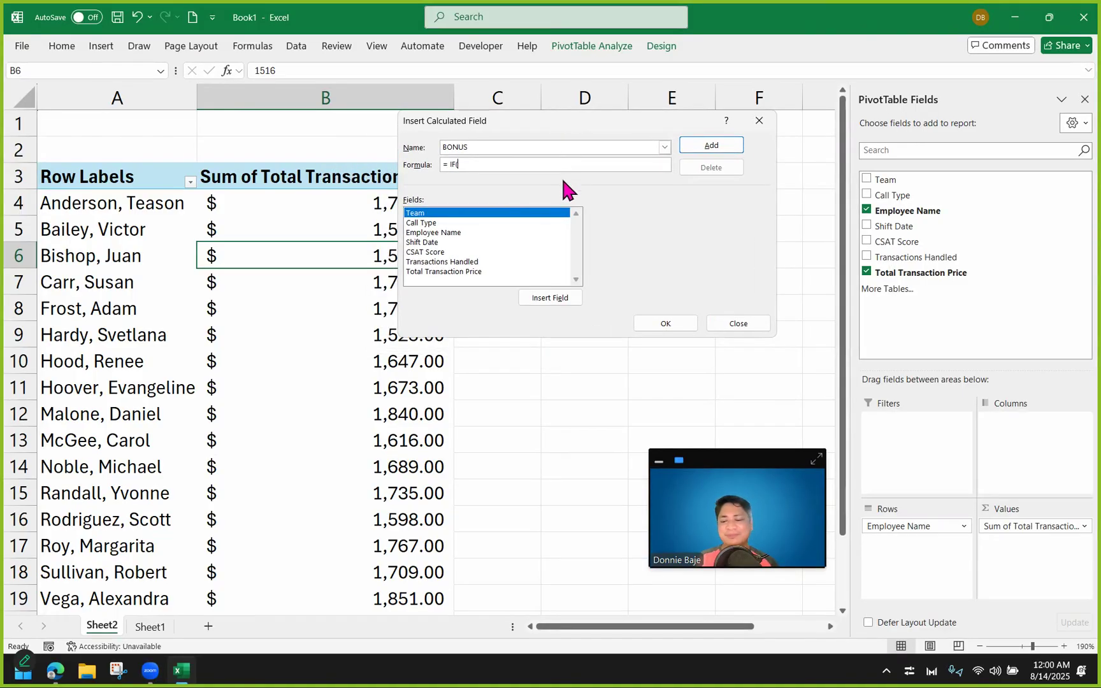
{"action": "type", "text": "Total"}
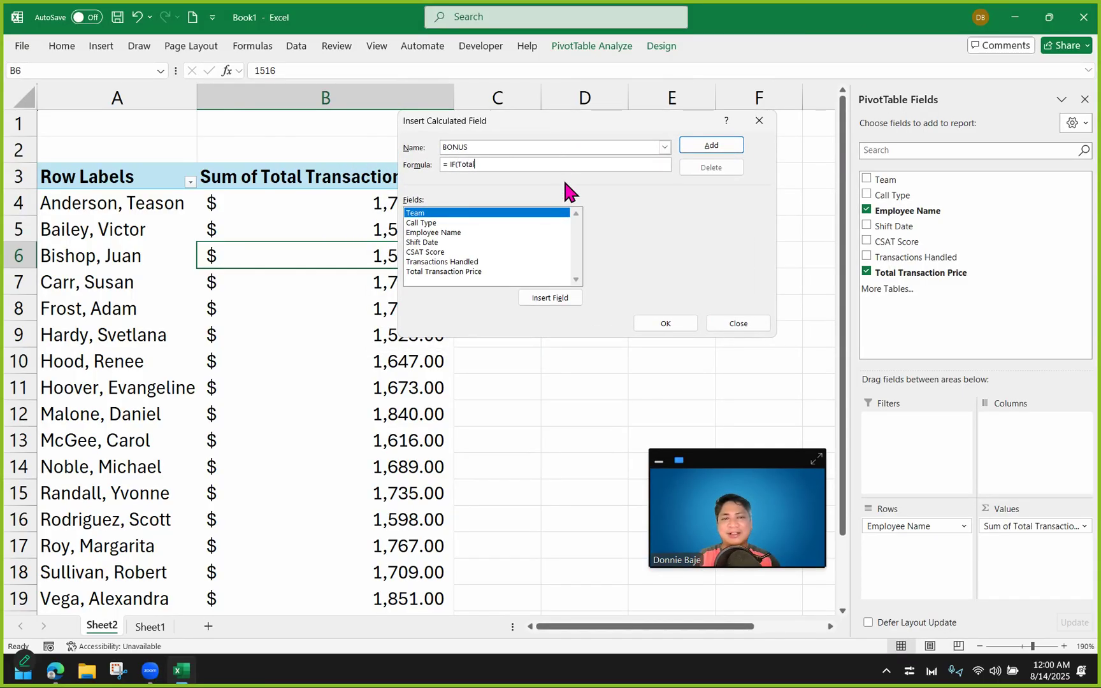
{"action": "type", "text": "  Tr"}
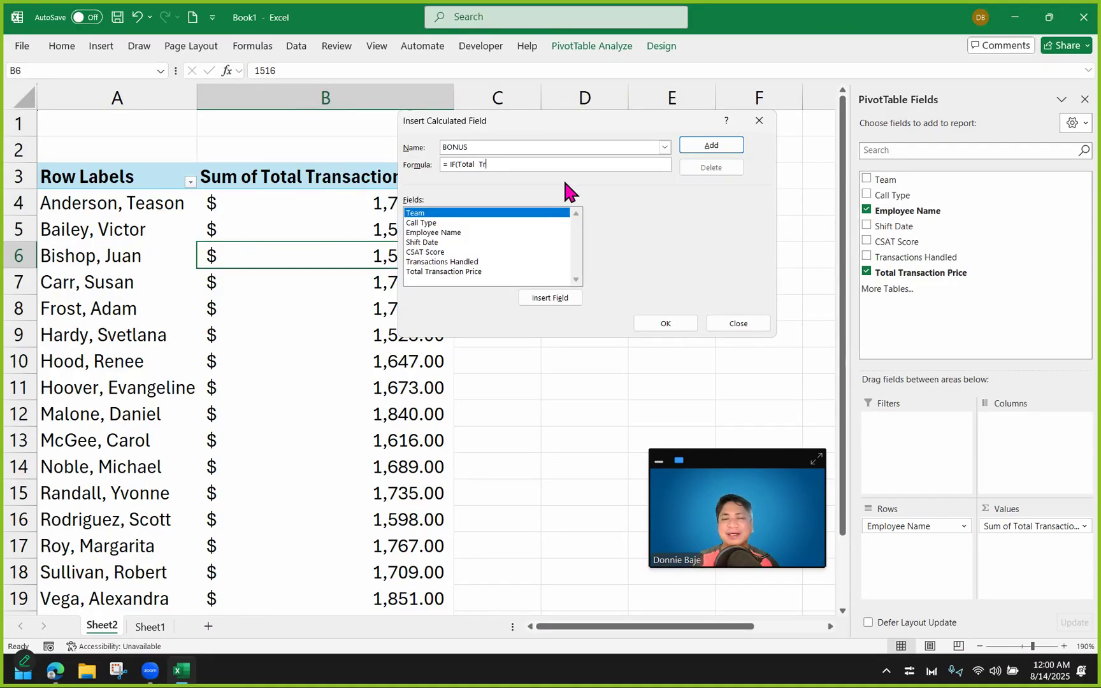
{"action": "key", "text": "BackSpace"}
{"action": "key", "text": "BackSpace"}
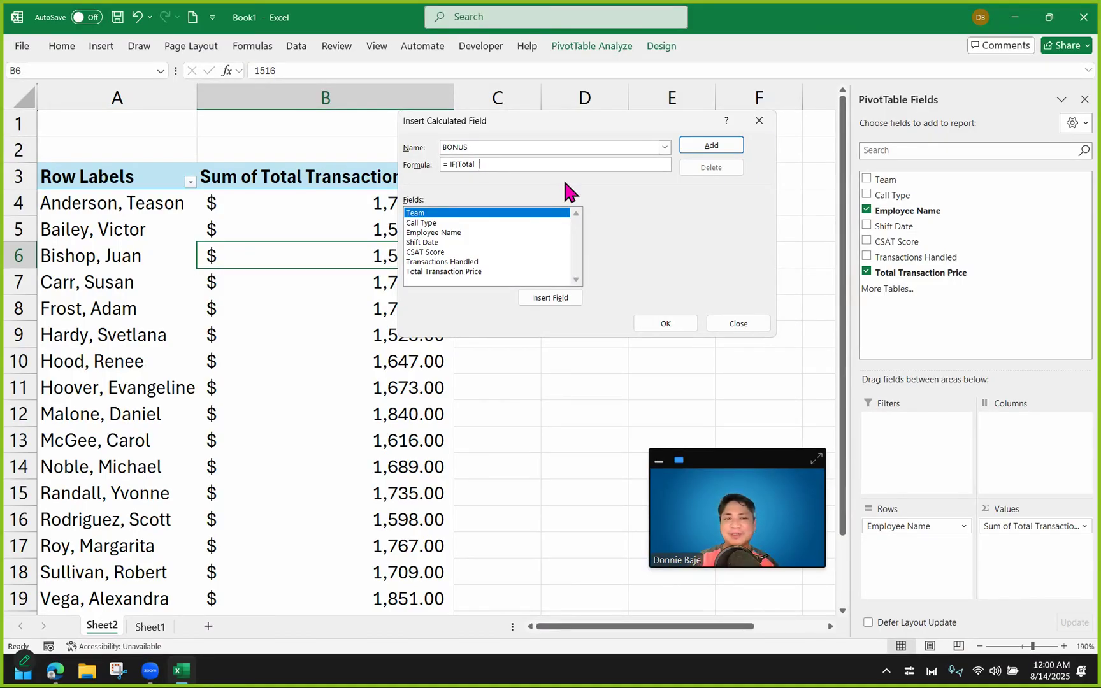
{"action": "key", "text": "BackSpace"}
{"action": "key", "text": "BackSpace"}
{"action": "key", "text": "BackSpace"}
{"action": "key", "text": "BackSpace"}
{"action": "key", "text": "BackSpace"}
{"action": "key", "text": "BackSpace"}
{"action": "key", "text": "BackSpace"}
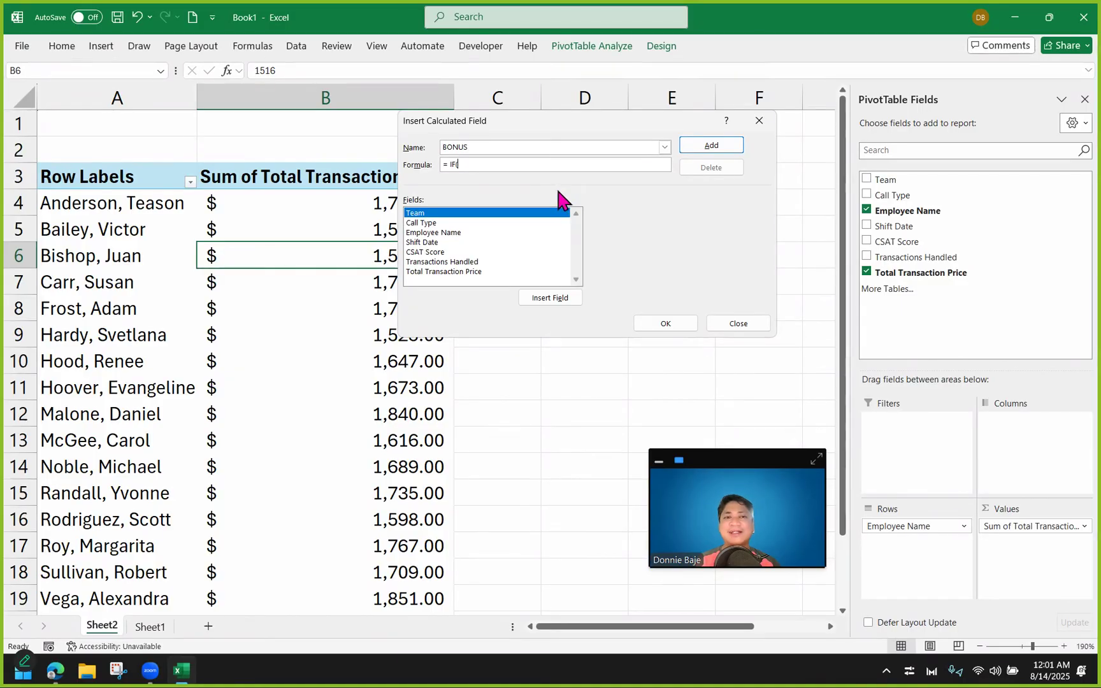
Insert the Total Transaction Price field into the IF formula and add the >1800 condition
{"action": "left_click", "coordinate": [465, 271]}
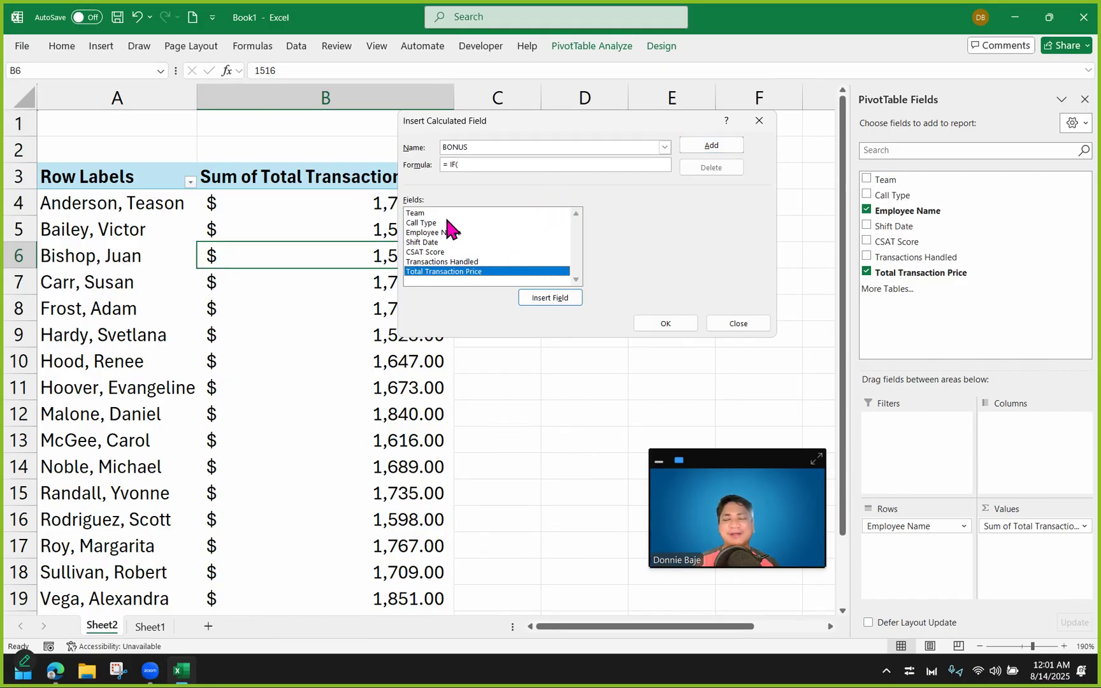
{"action": "left_click", "coordinate": [446, 222]}
{"action": "left_click", "coordinate": [460, 252]}
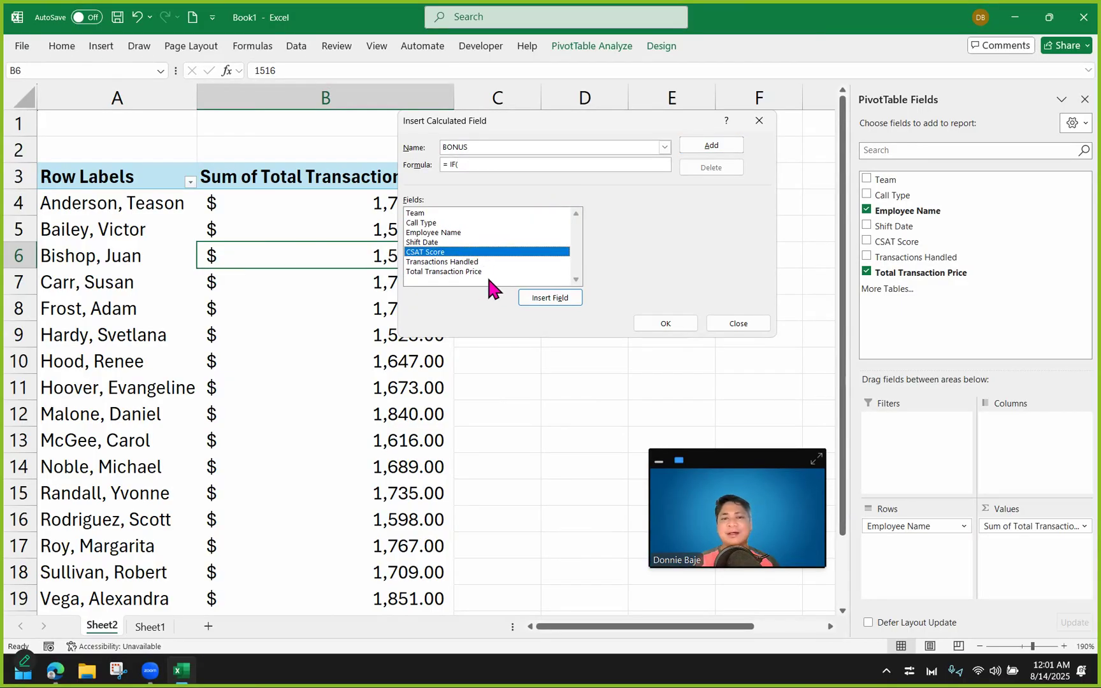
{"action": "left_click", "coordinate": [472, 272]}
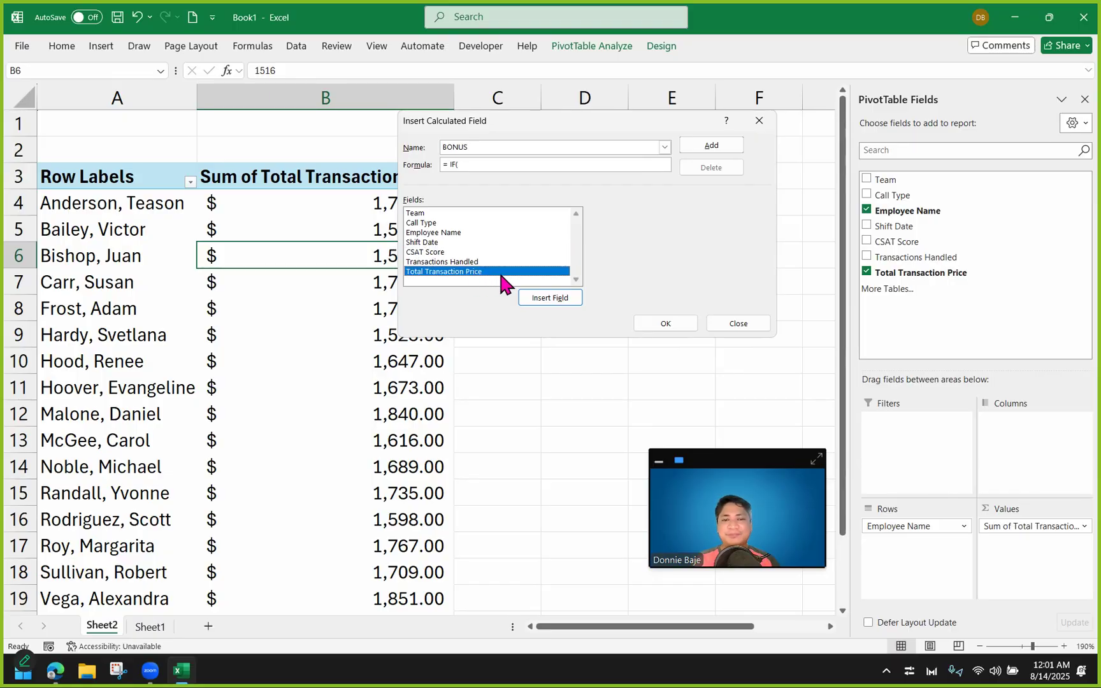
{"action": "left_click", "coordinate": [541, 297]}
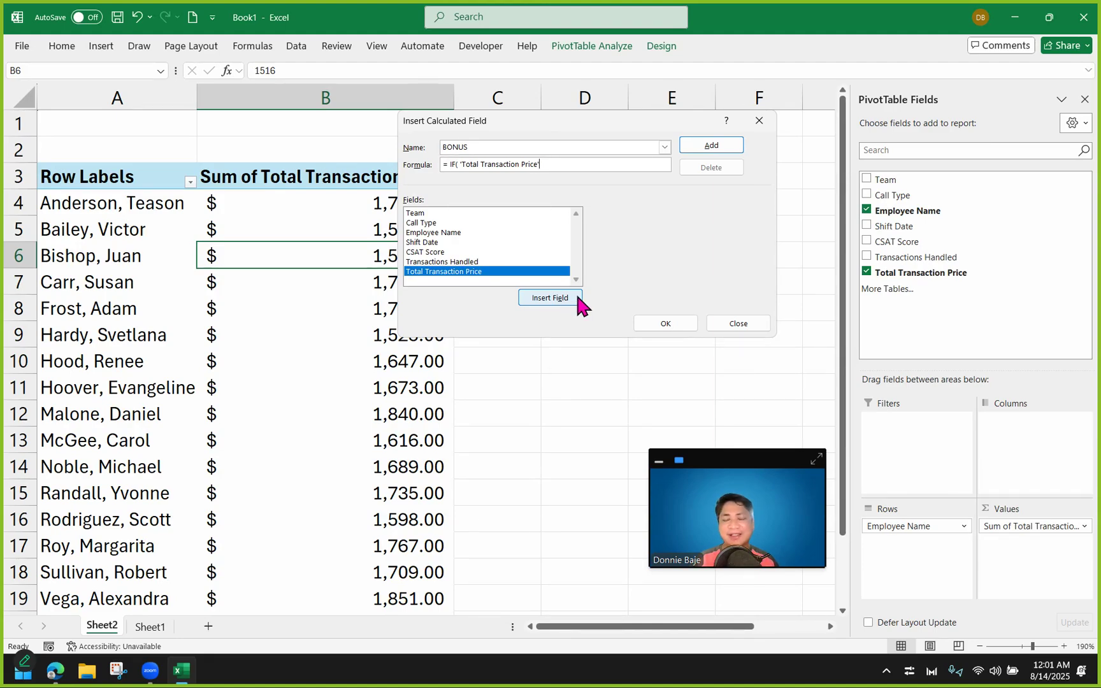
{"action": "type", "text": ">1800,"}
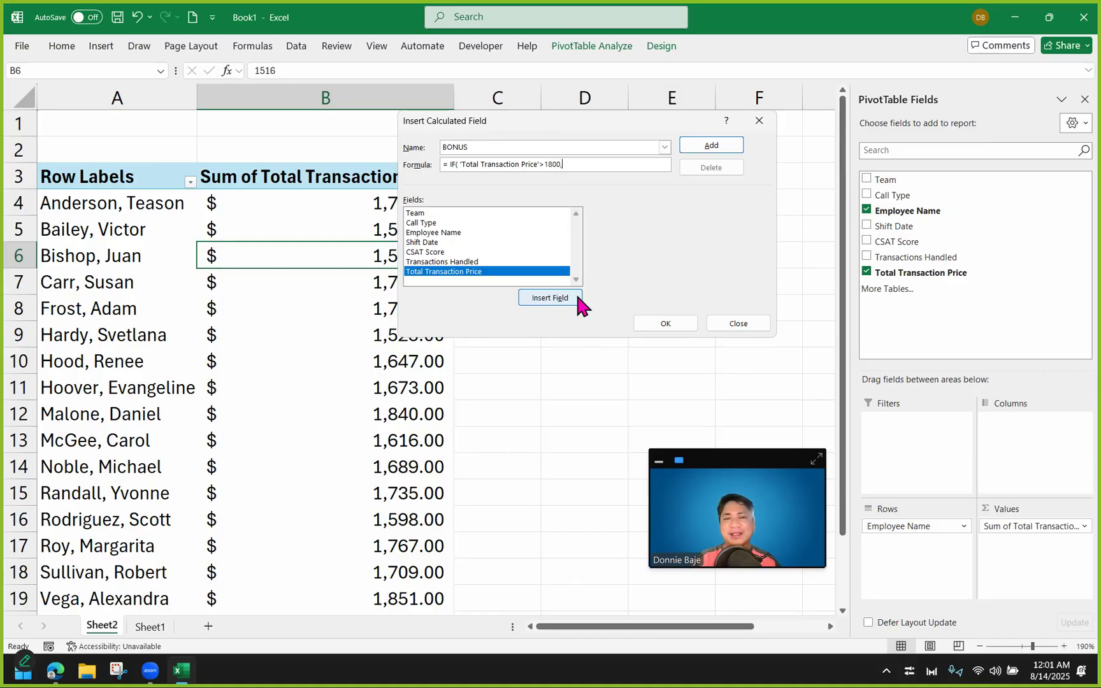
{"action": "type", "text": "00"}
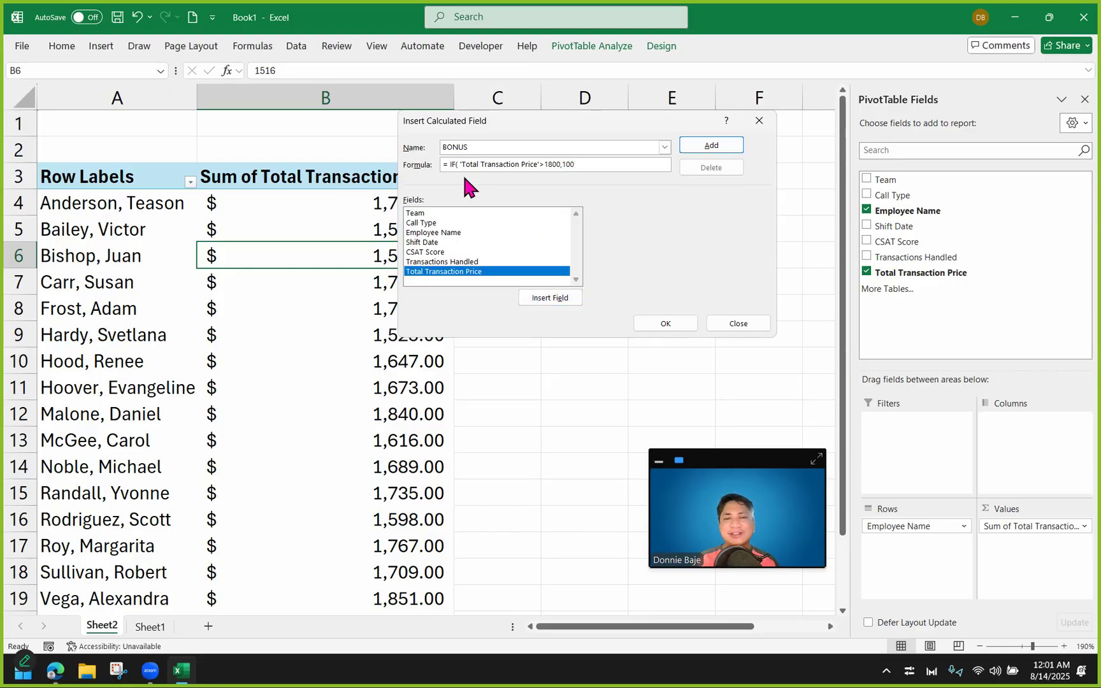
Finish the formula as =IF('Total Transaction Price'>1800,100,50) and add BONUS to the PivotTable
{"action": "left_click", "coordinate": [457, 165]}
{"action": "left_click_drag", "start_coordinate": [460, 165], "coordinate": [561, 164]}
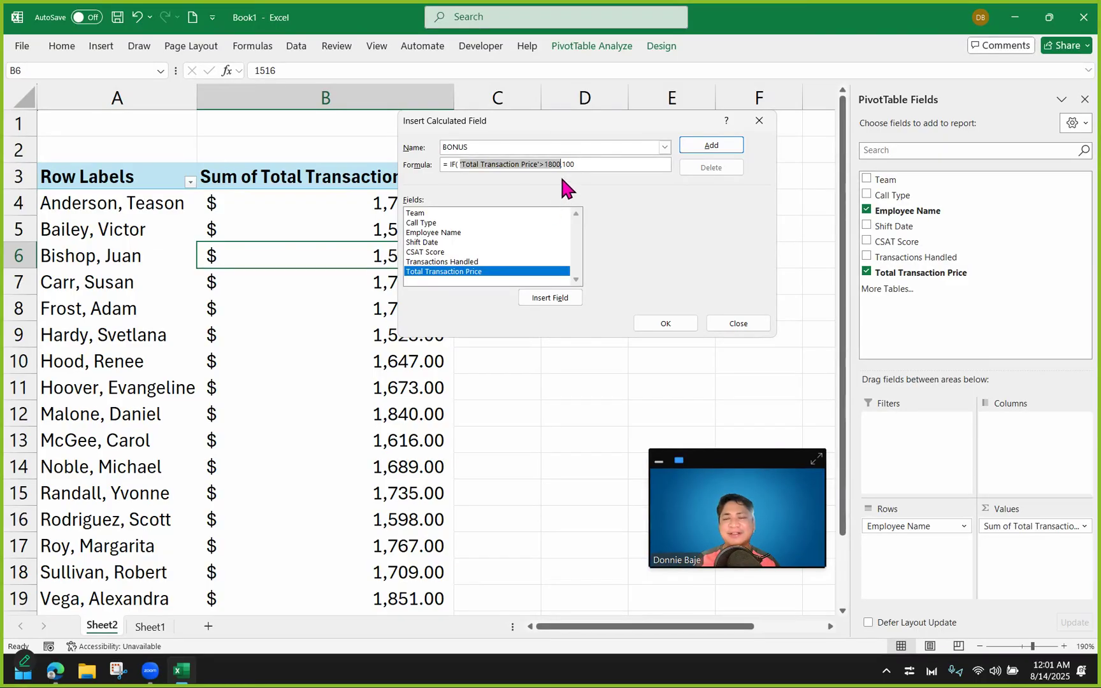
{"action": "left_click", "coordinate": [575, 165]}
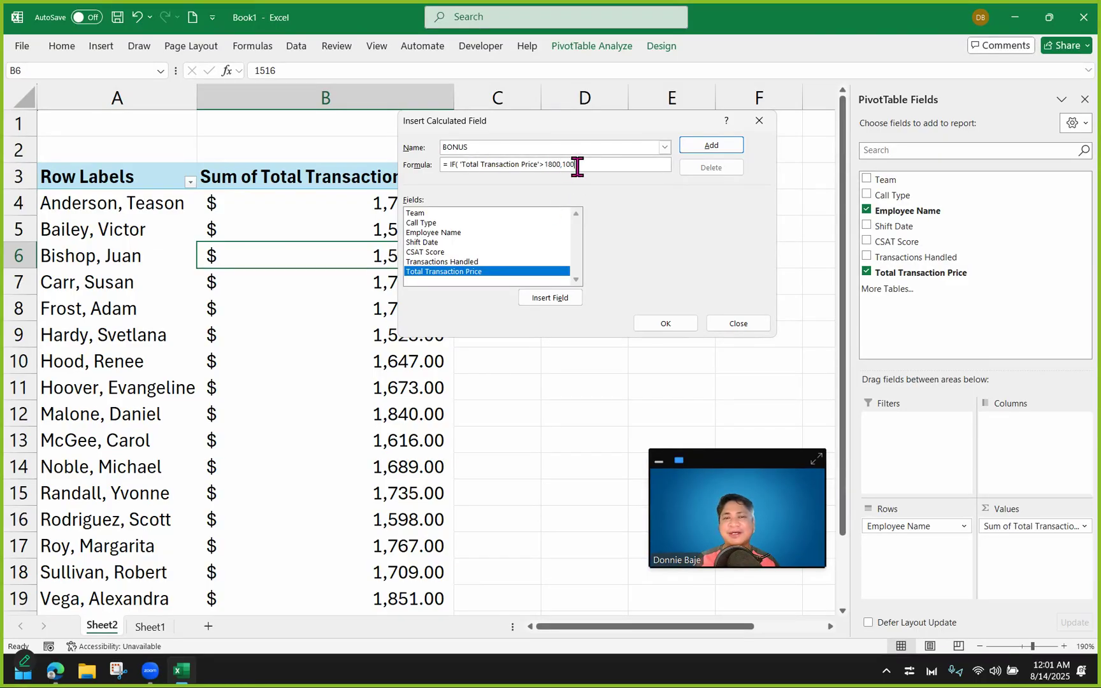
{"action": "double_click", "coordinate": [568, 165]}
{"action": "left_click", "coordinate": [587, 165]}
{"action": "type", "text": ",50)"}
{"action": "left_click", "coordinate": [666, 323]}
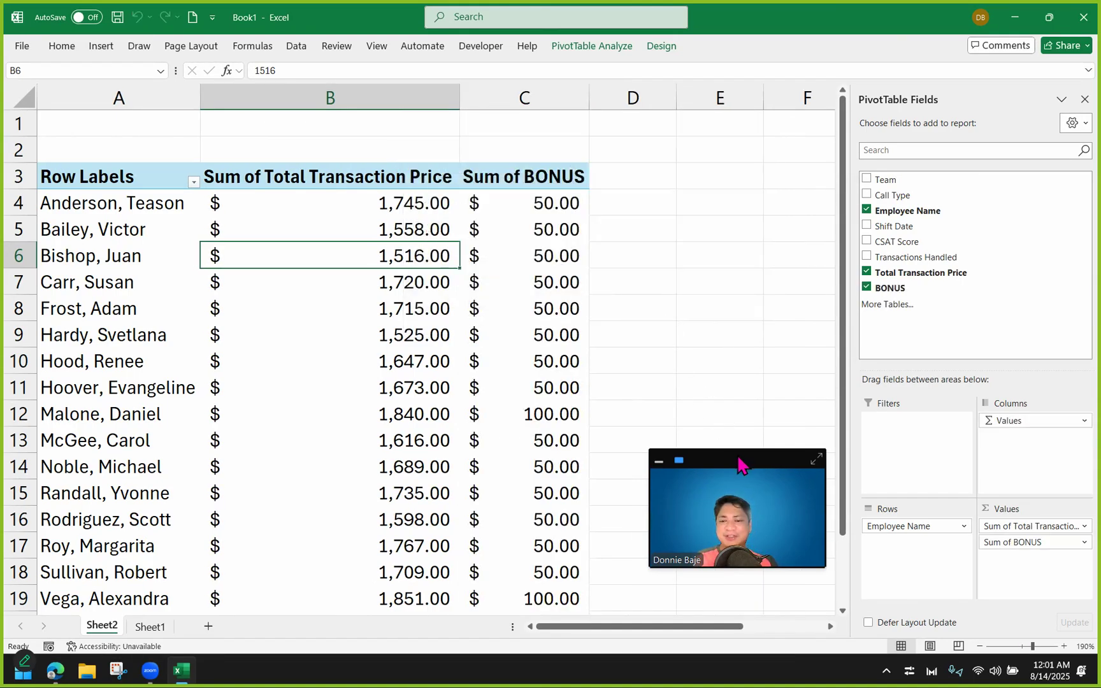
{"action": "left_click_drag", "start_coordinate": [743, 460], "coordinate": [765, 458]}
{"action": "scroll", "coordinate": [560, 305], "scroll_direction": "down", "scroll_amount": 1}
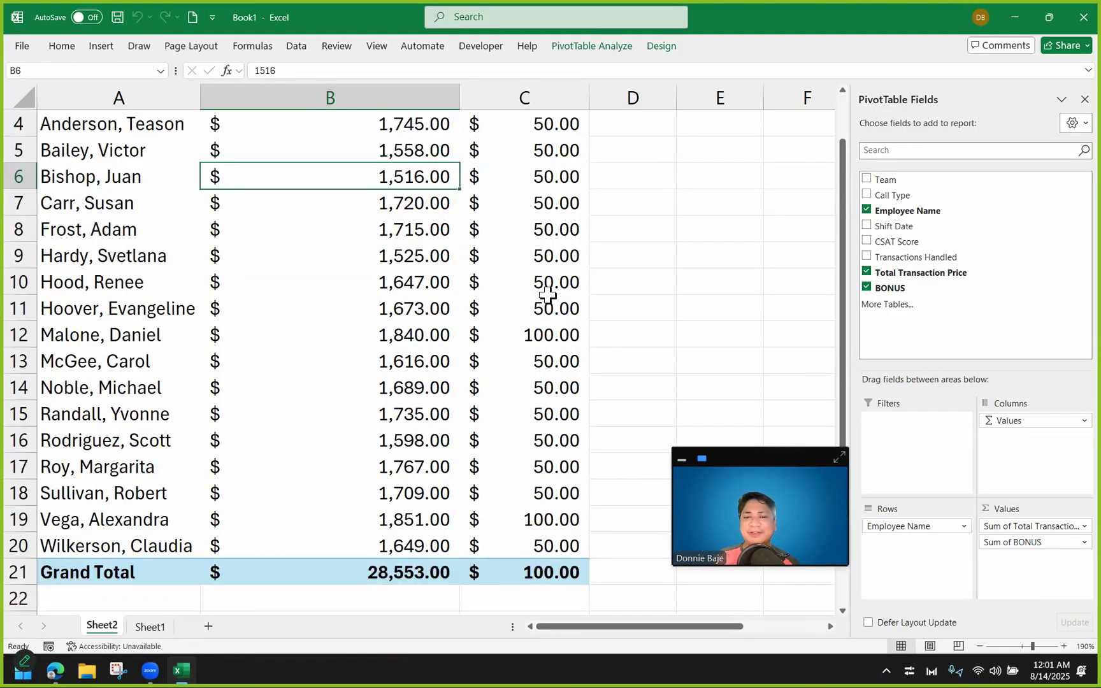
{"action": "scroll", "coordinate": [553, 295], "scroll_direction": "up", "scroll_amount": 1}
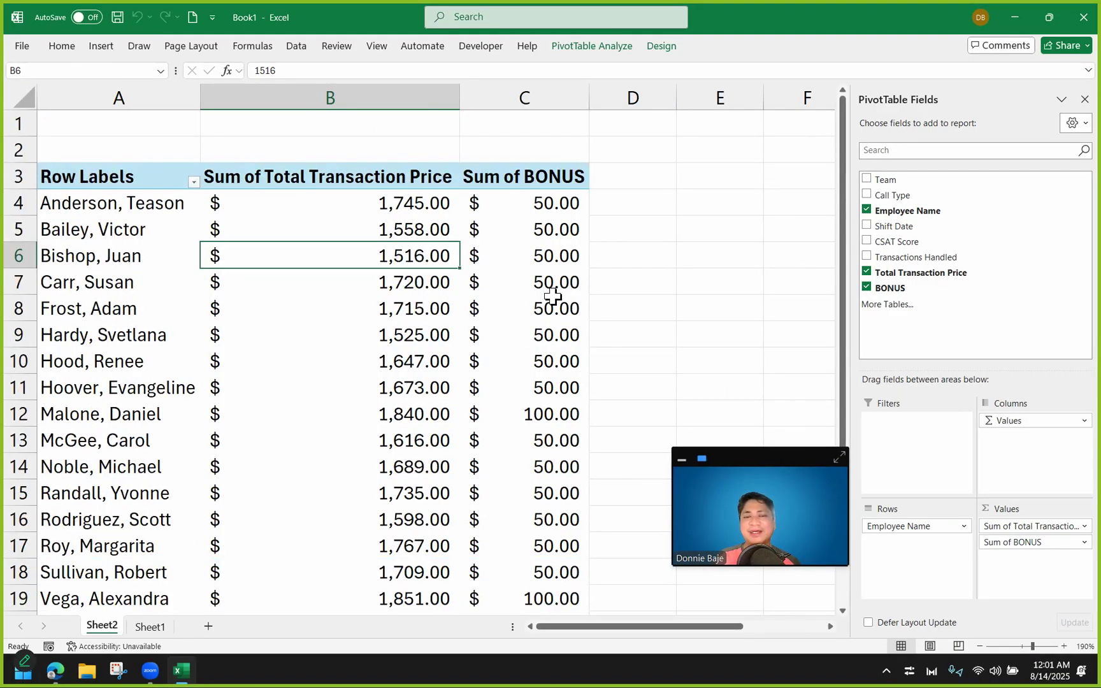
{"action": "mouse_move", "coordinate": [553, 295]}
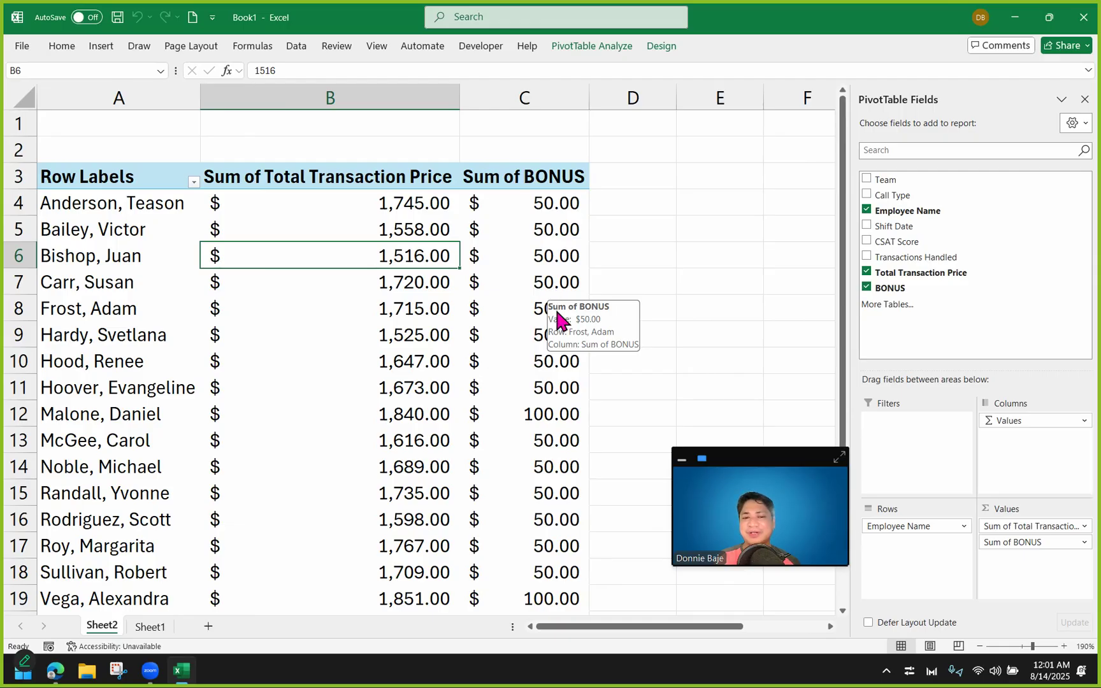
{"action": "left_click", "coordinate": [517, 421]}
{"action": "scroll", "coordinate": [558, 352], "scroll_direction": "down", "scroll_amount": 1}
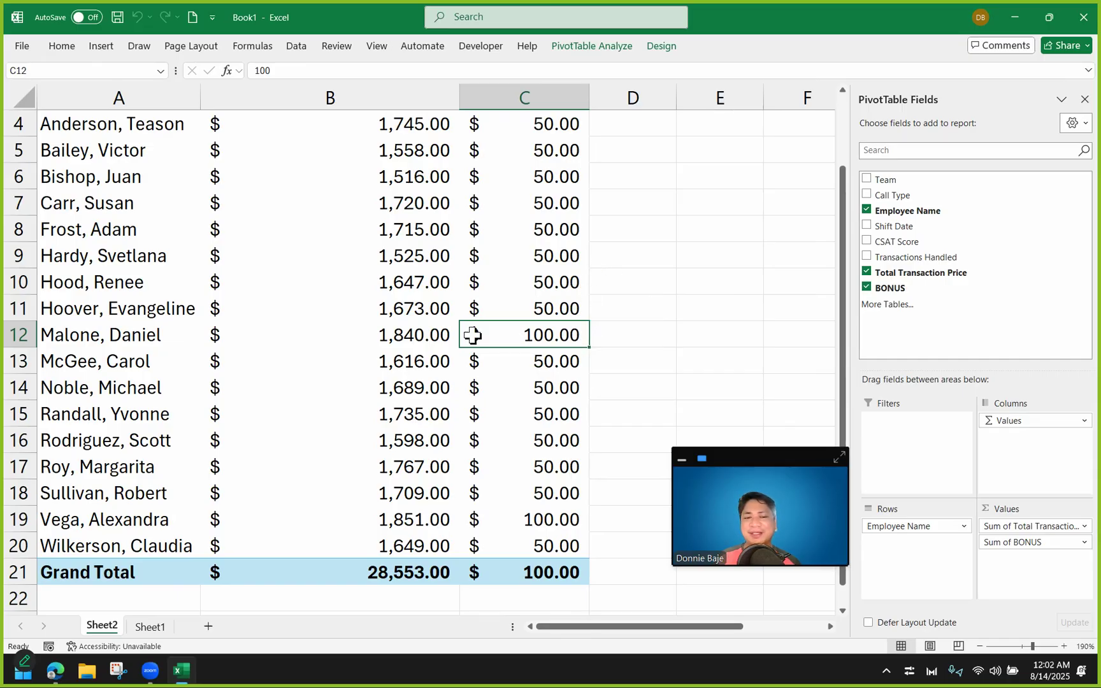
{"action": "left_click", "coordinate": [13, 333]}
{"action": "left_click", "coordinate": [39, 528]}
{"action": "left_click", "coordinate": [38, 520]}
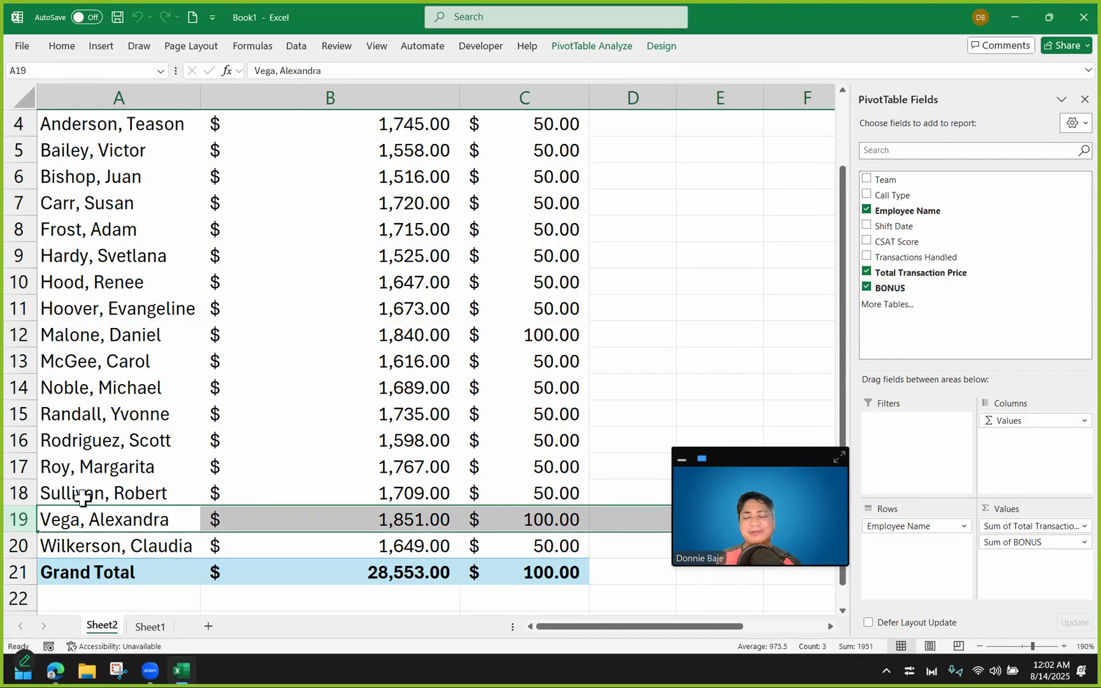
{"action": "left_click", "coordinate": [520, 339]}
{"action": "mouse_move", "coordinate": [520, 337]}
{"action": "scroll", "coordinate": [611, 325], "scroll_direction": "up", "scroll_amount": 1}
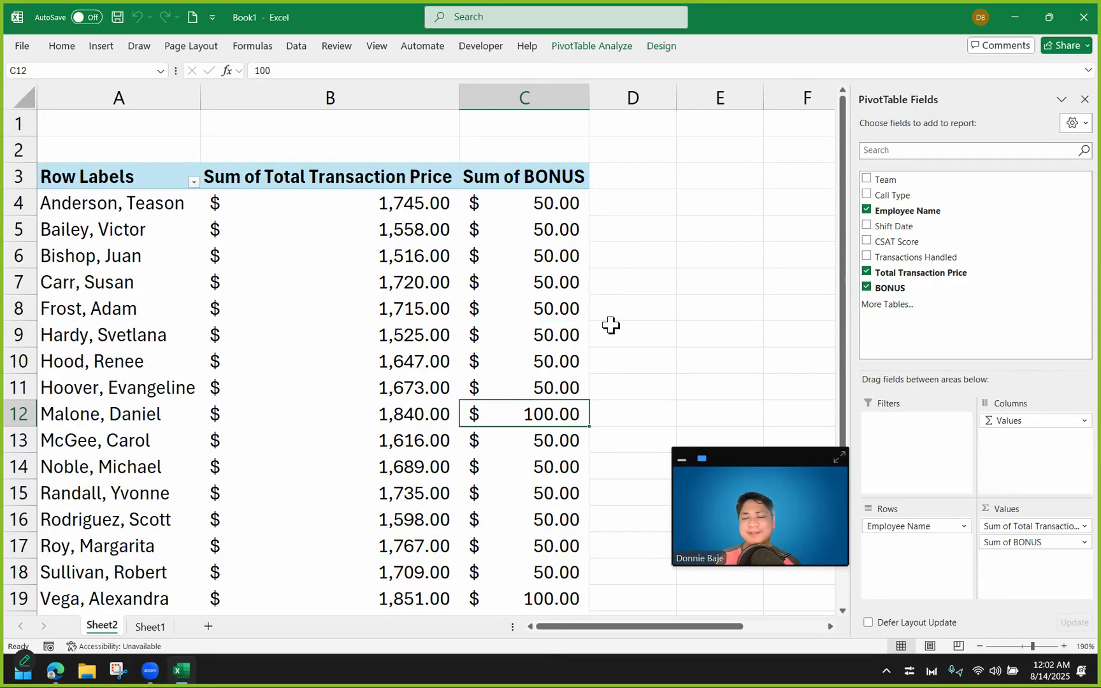
{"action": "scroll", "coordinate": [611, 325], "scroll_direction": "down", "scroll_amount": 1}
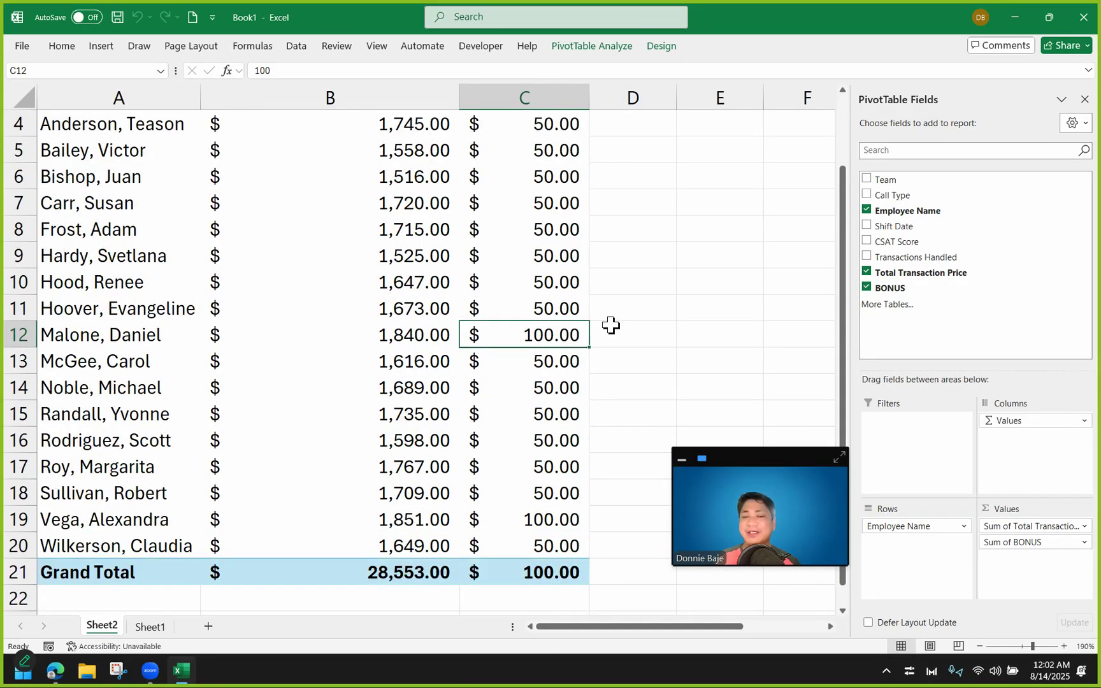
{"action": "scroll", "coordinate": [612, 331], "scroll_direction": "down", "scroll_amount": 1}
{"action": "left_click", "coordinate": [548, 494]}
{"action": "mouse_move", "coordinate": [585, 484]}
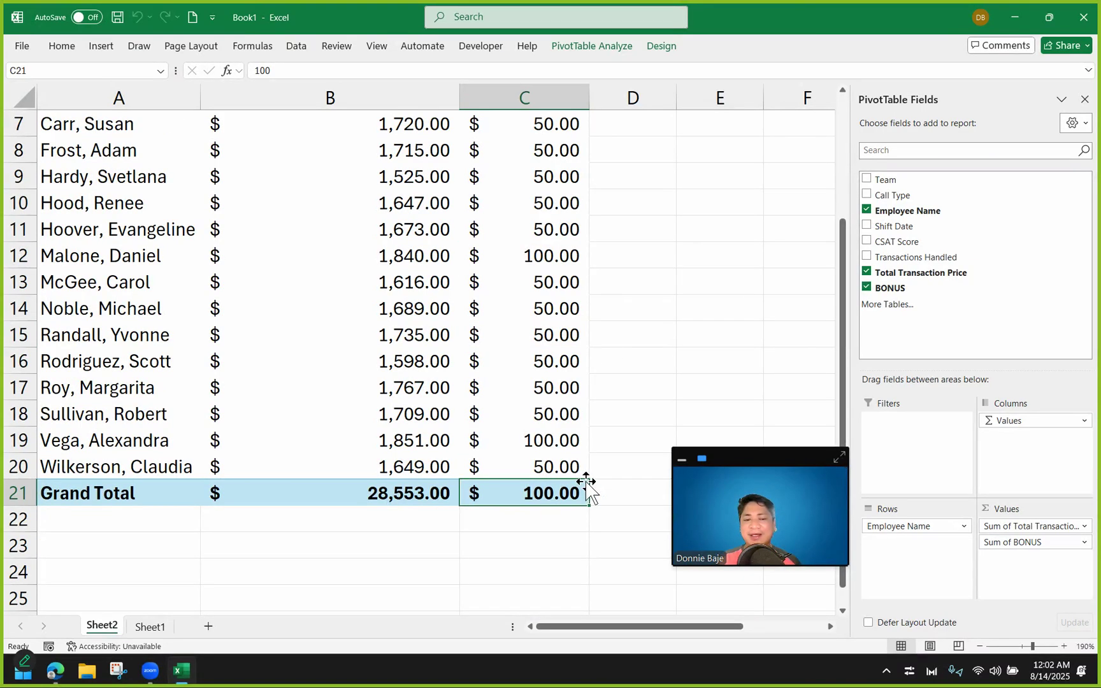
{"action": "left_click", "coordinate": [433, 489]}
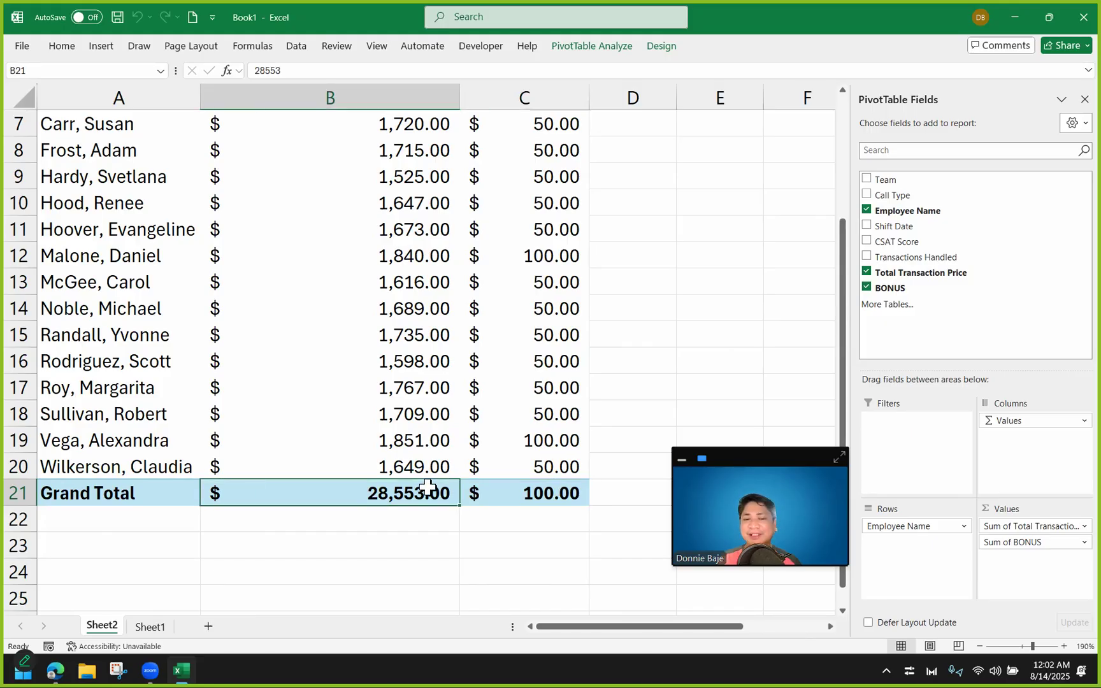
{"action": "mouse_move", "coordinate": [430, 486]}
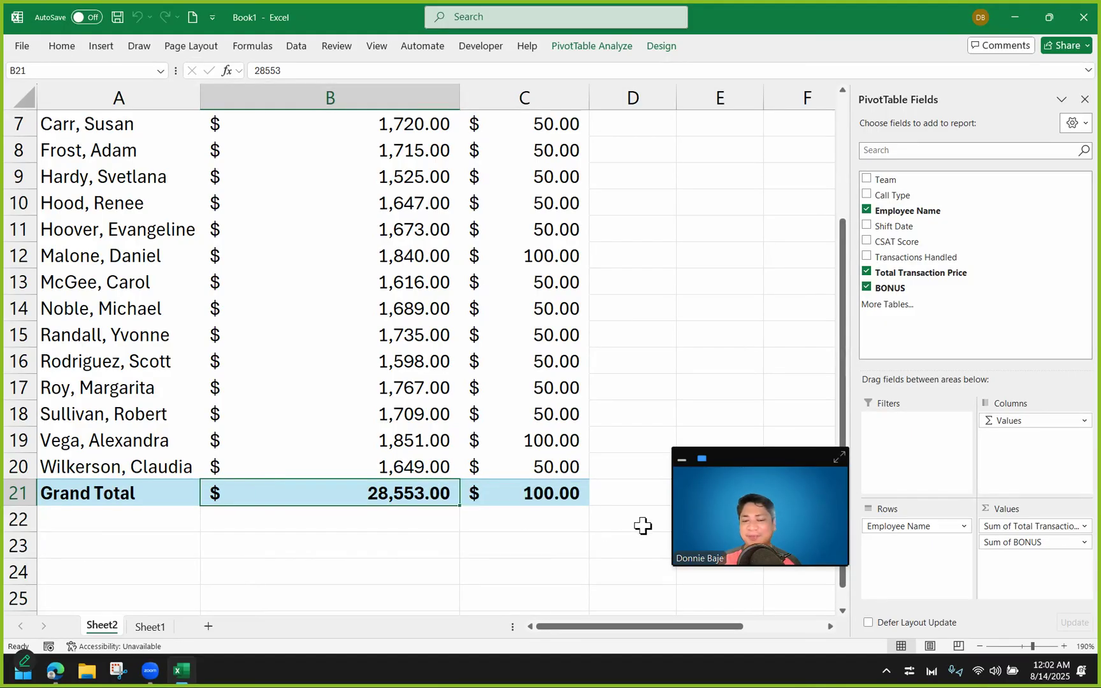
{"action": "left_click", "coordinate": [554, 495]}
{"action": "mouse_move", "coordinate": [556, 496]}
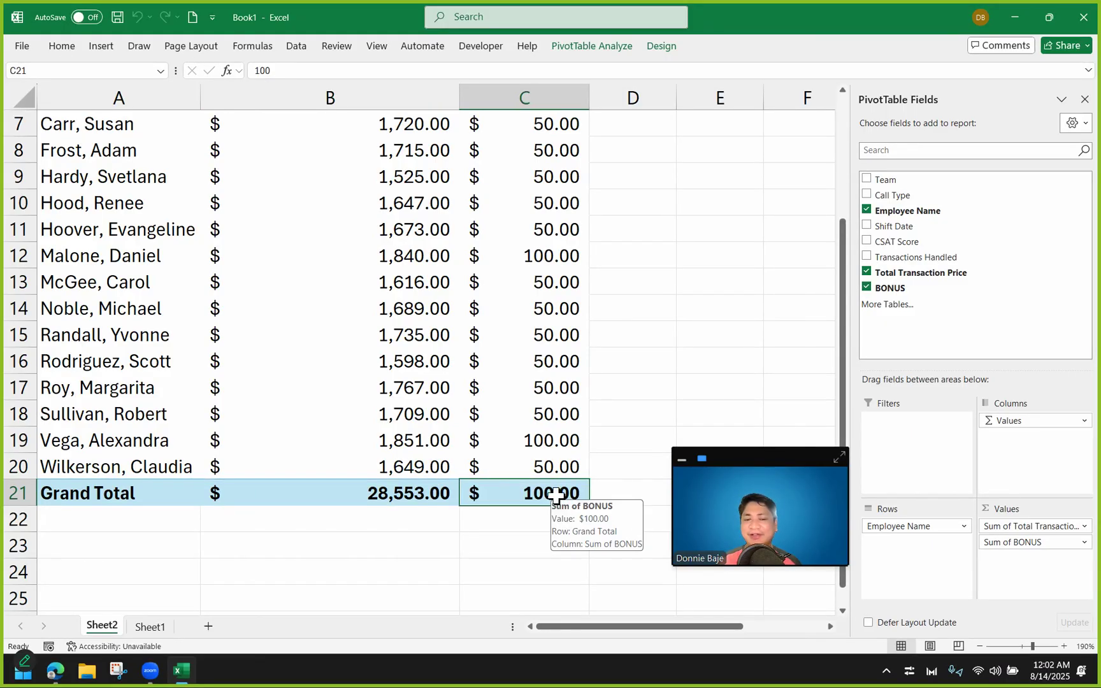
{"action": "left_click", "coordinate": [454, 491]}
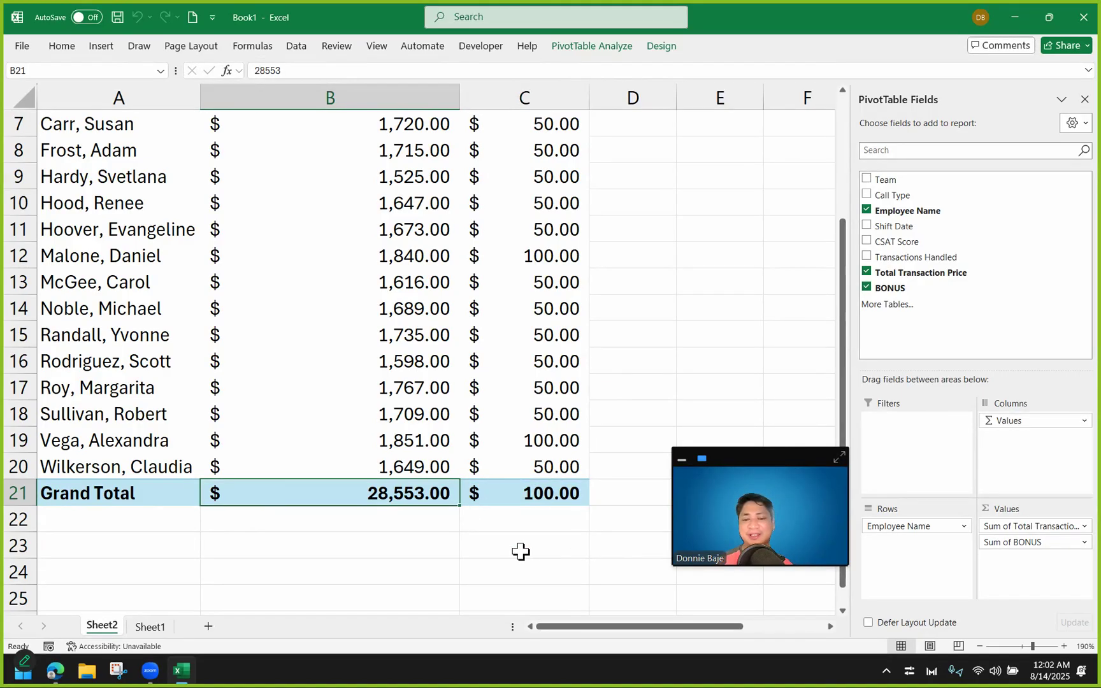
{"action": "left_click", "coordinate": [569, 496]}
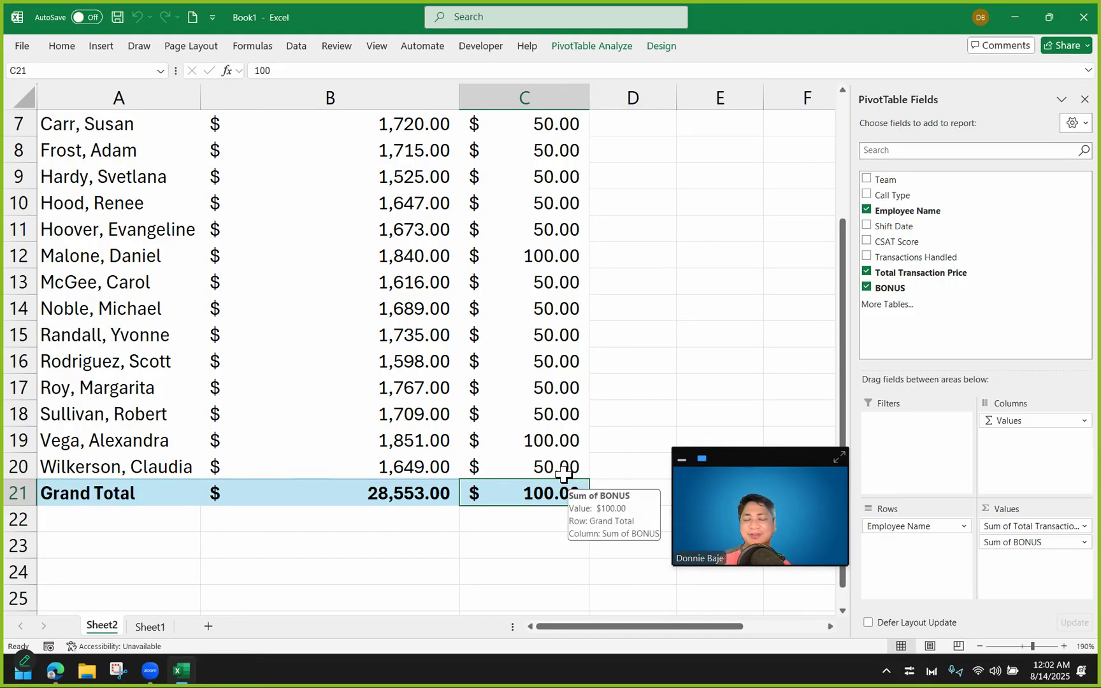
{"action": "mouse_move", "coordinate": [569, 471]}
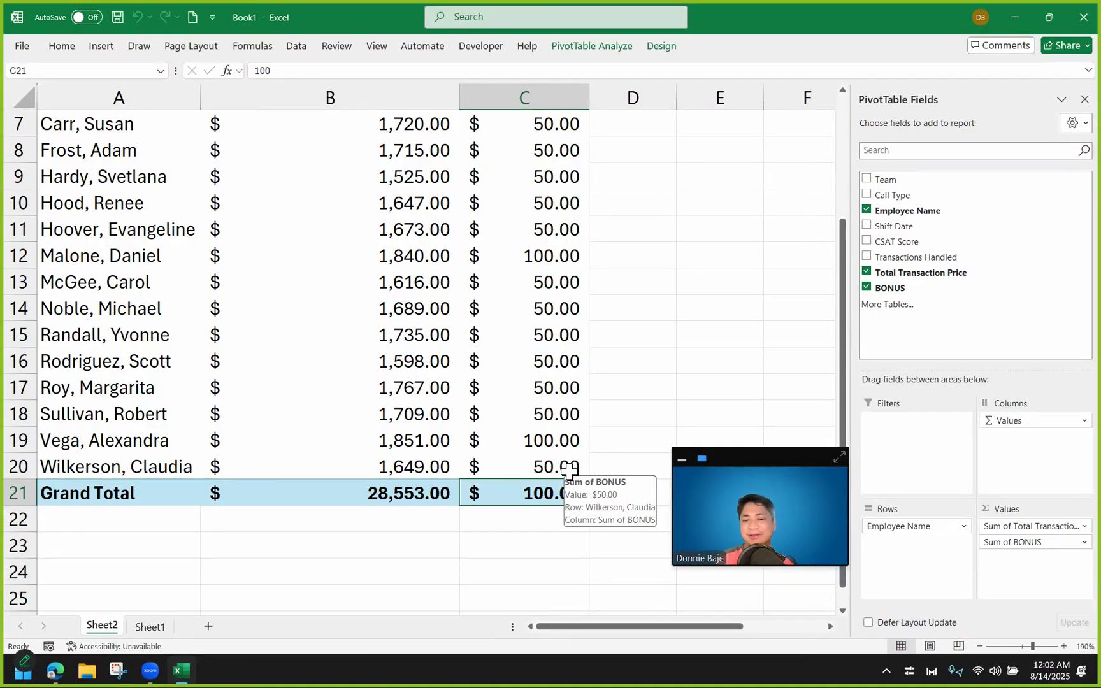
Hide the BONUS grand total in C21 with font colour Dark Teal, Accent 1, Lighter 80%
{"action": "left_click_drag", "start_coordinate": [569, 472], "coordinate": [573, 487]}
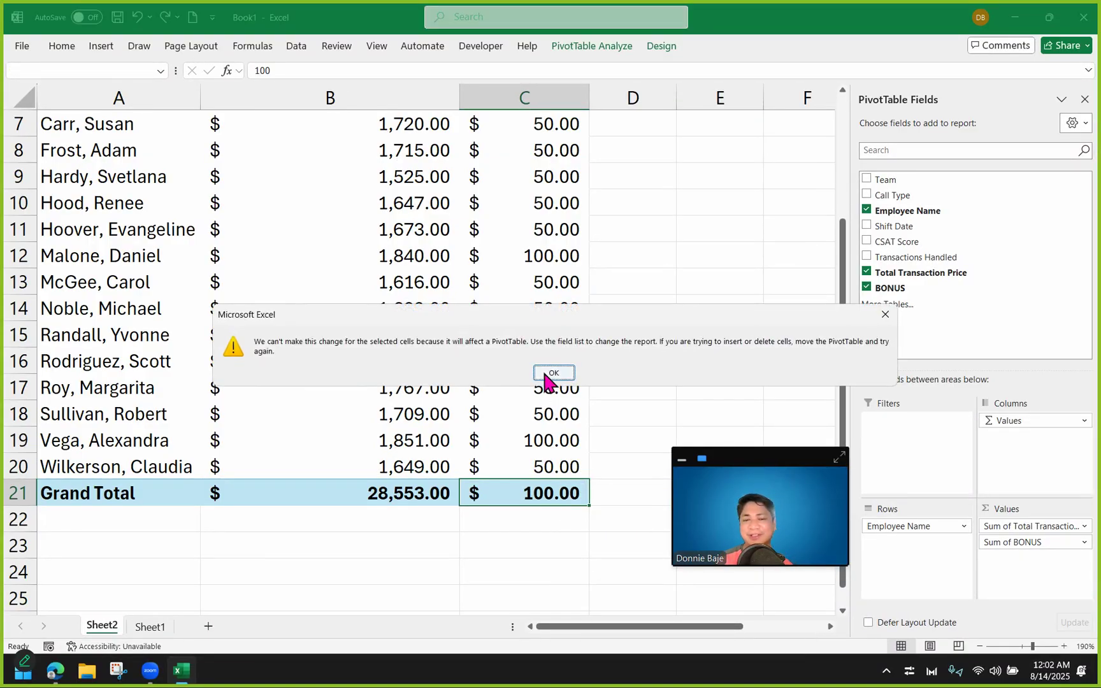
{"action": "left_click", "coordinate": [546, 374]}
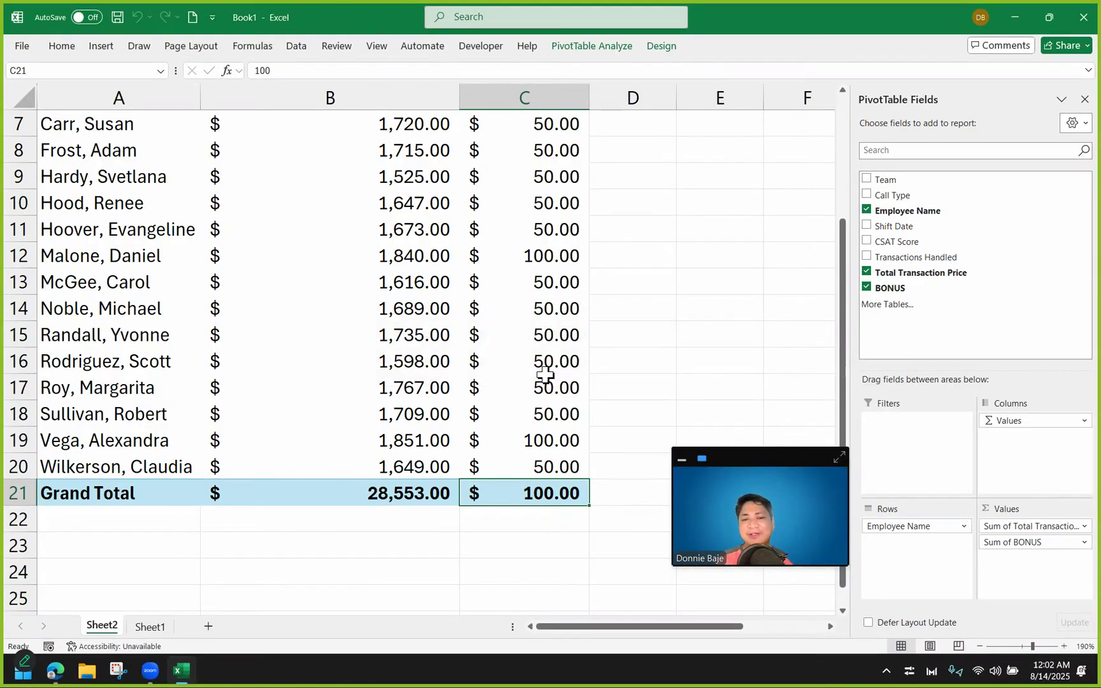
{"action": "left_click", "coordinate": [63, 48]}
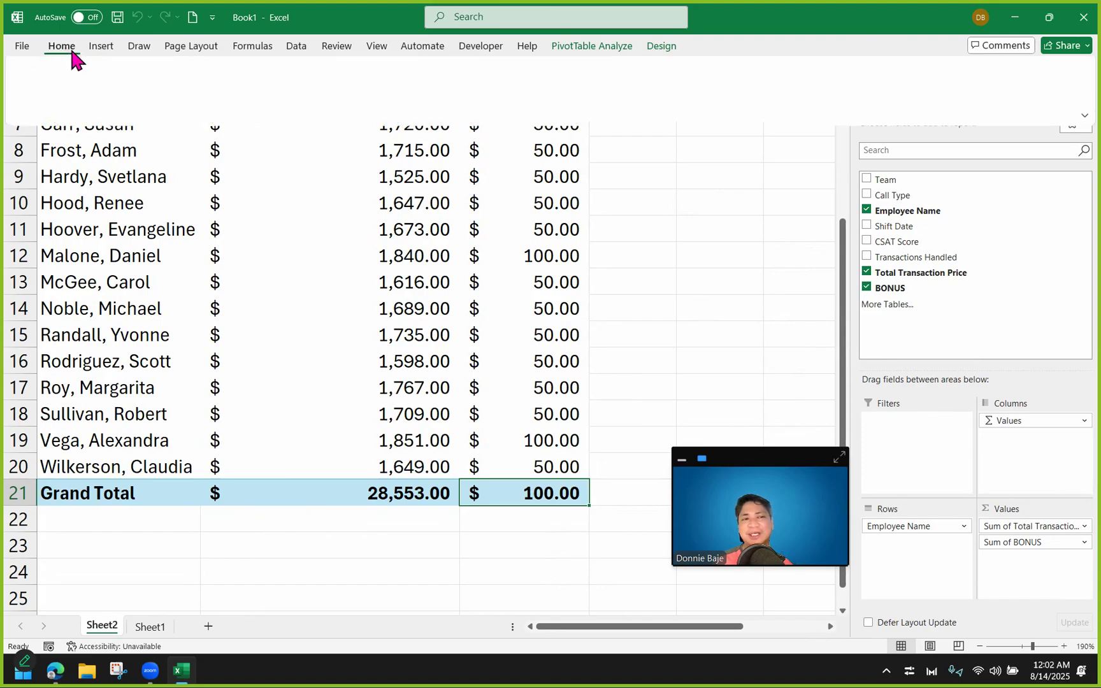
{"action": "left_click", "coordinate": [241, 96]}
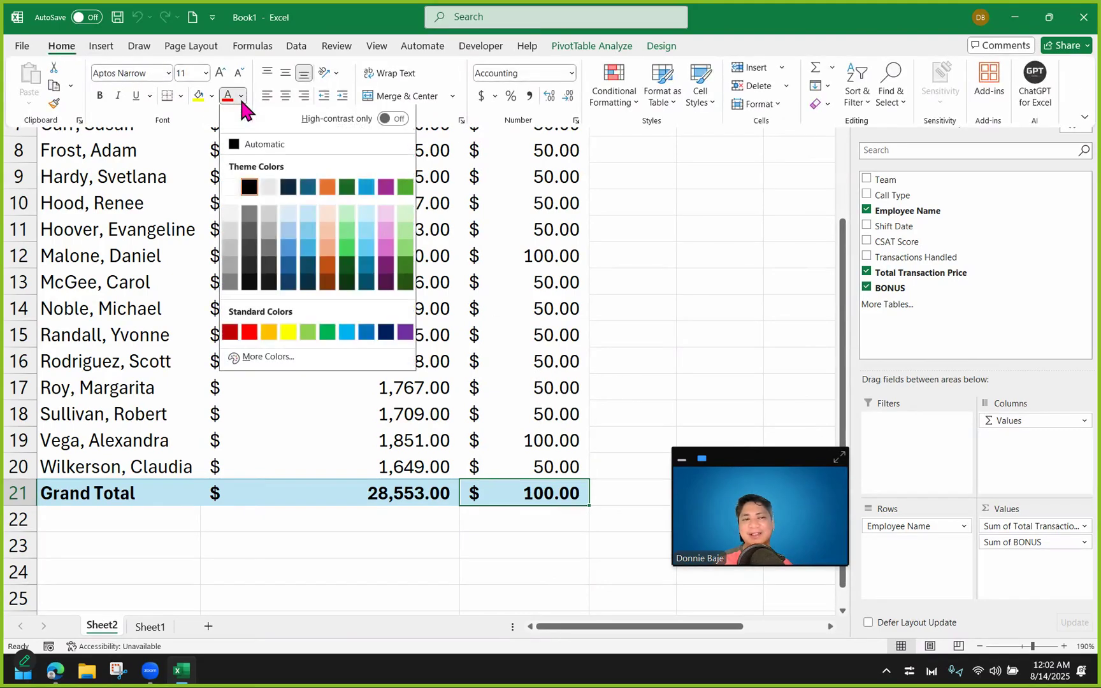
{"action": "left_click", "coordinate": [315, 217]}
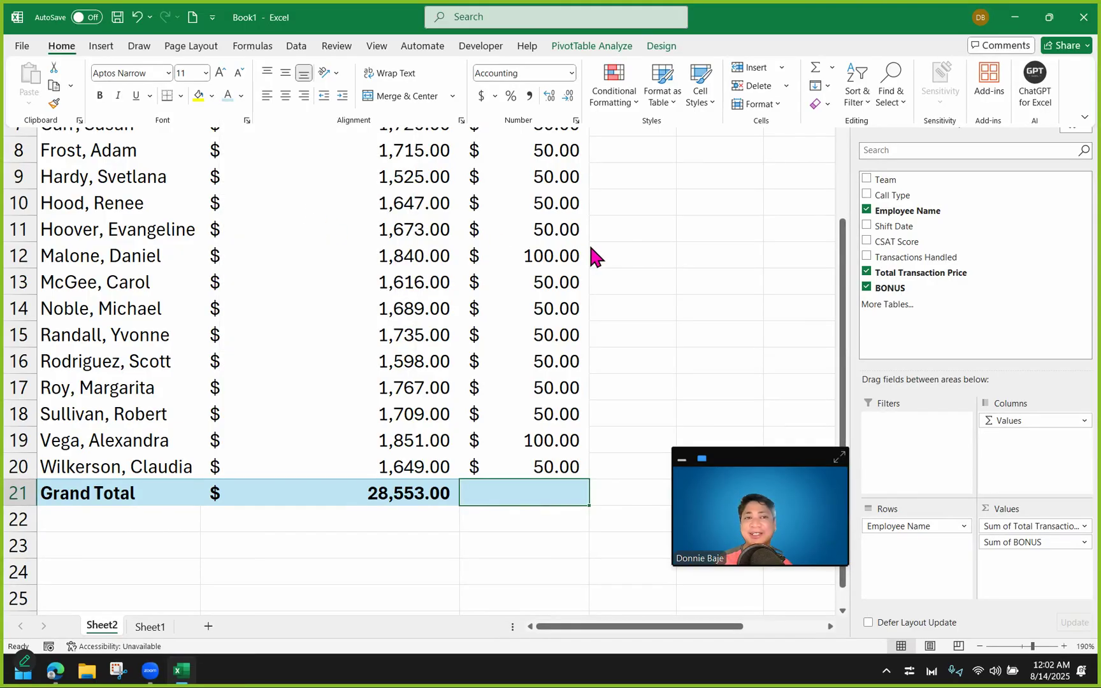
Select an employee's bonus cell and scroll to review the PivotTable
{"action": "mouse_move", "coordinate": [585, 246]}
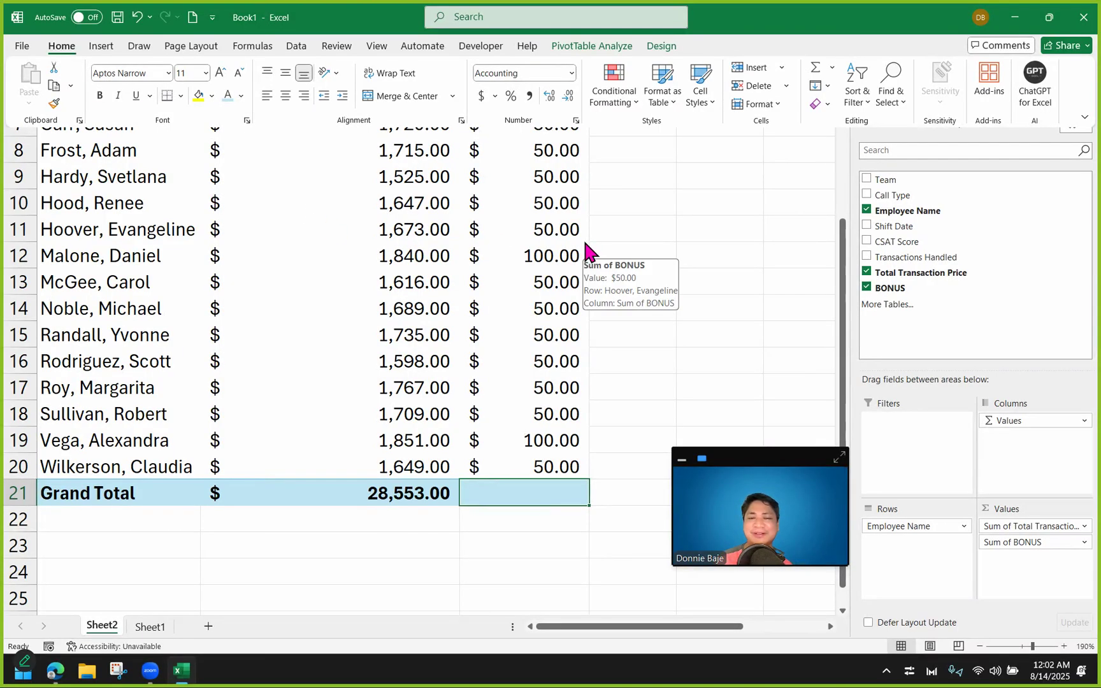
{"action": "left_click", "coordinate": [577, 240]}
{"action": "left_click", "coordinate": [577, 238]}
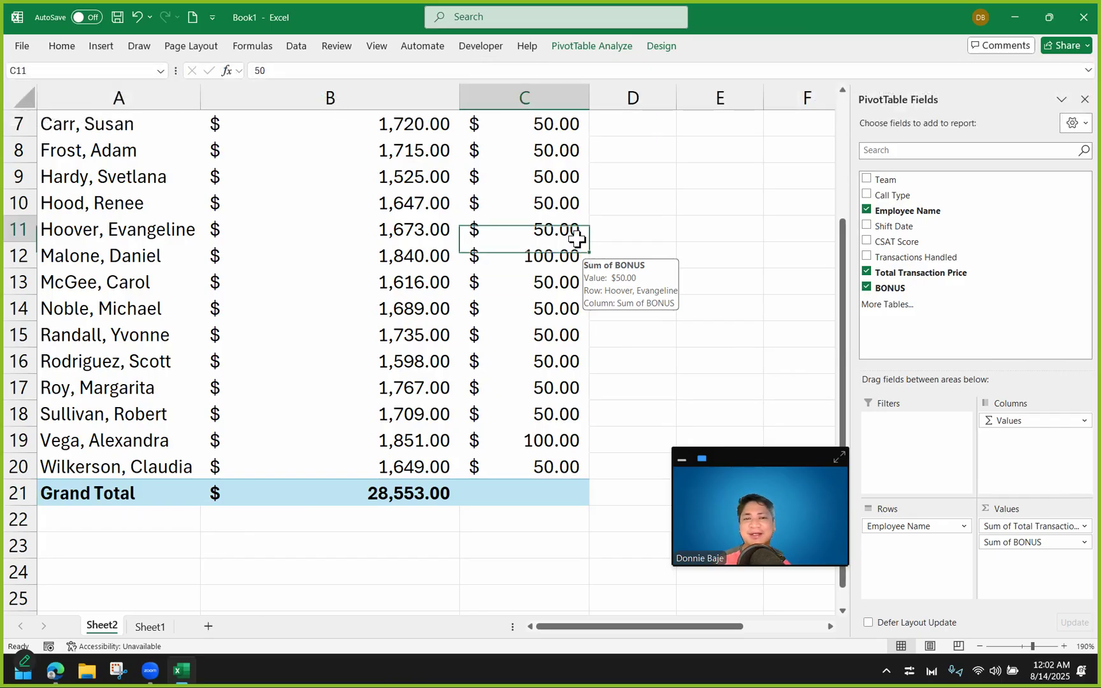
{"action": "scroll", "coordinate": [577, 239], "scroll_direction": "up", "scroll_amount": 1}
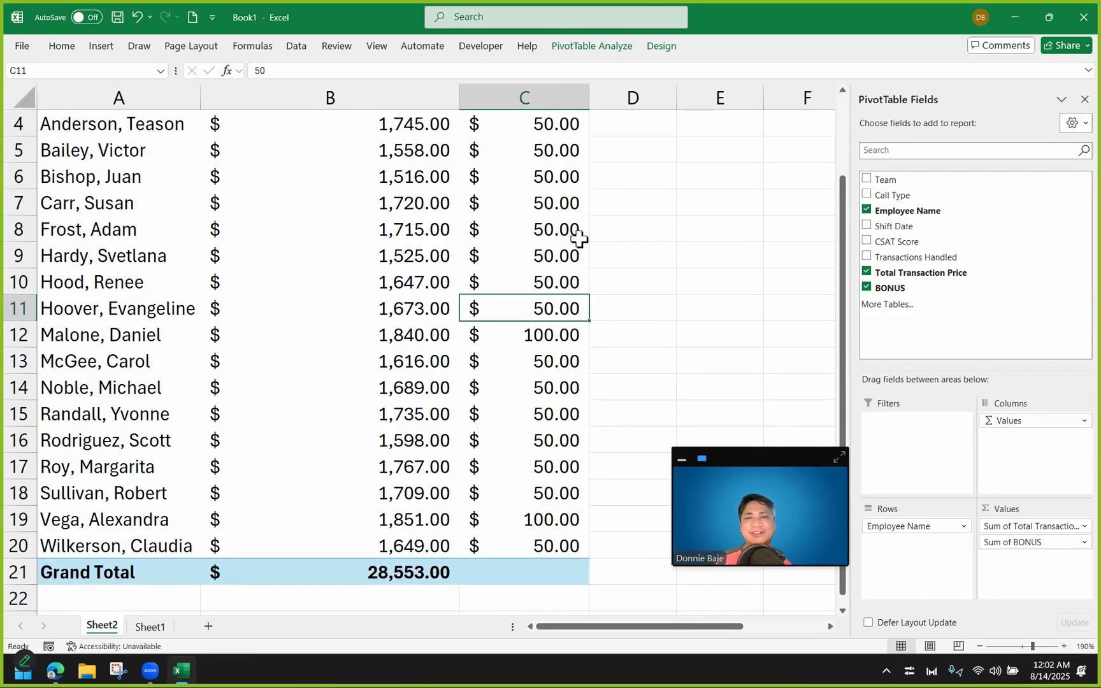
{"action": "scroll", "coordinate": [579, 239], "scroll_direction": "up", "scroll_amount": 1}
{"action": "mouse_move", "coordinate": [580, 229]}
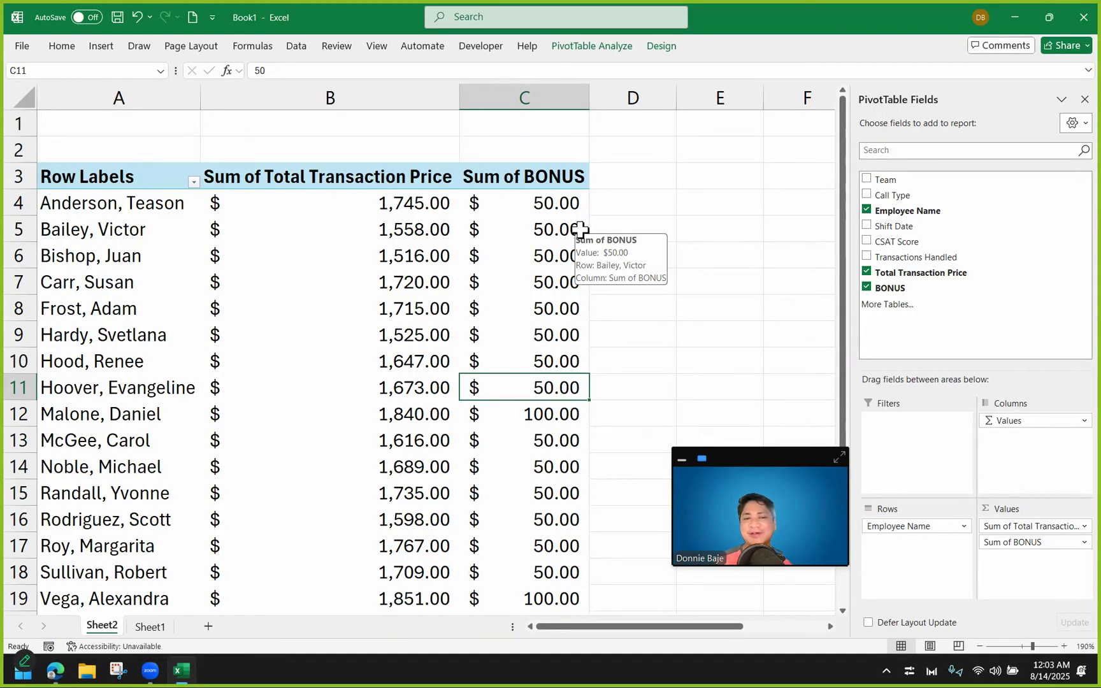